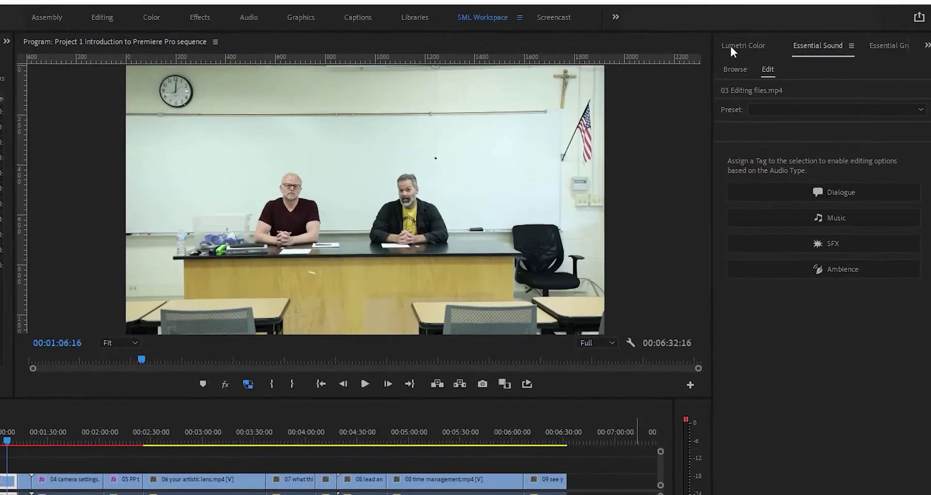
click(729, 46)
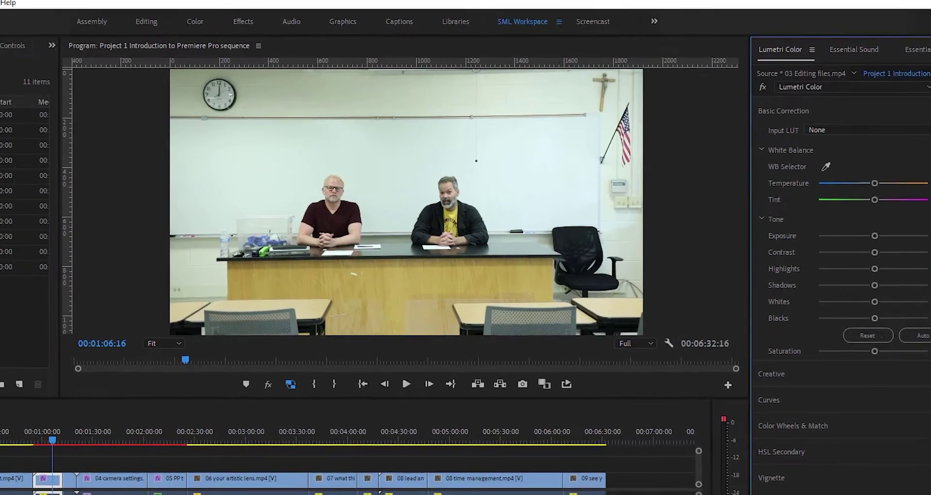
click(99, 13)
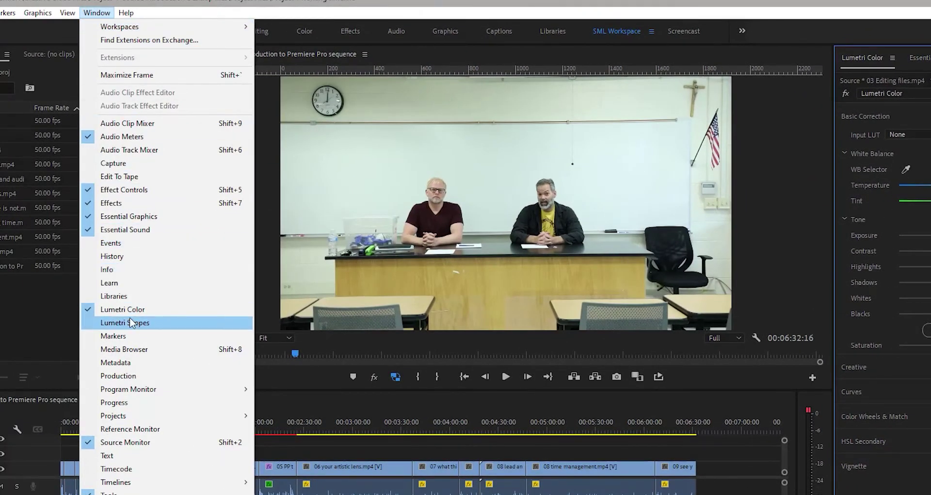
click(176, 316)
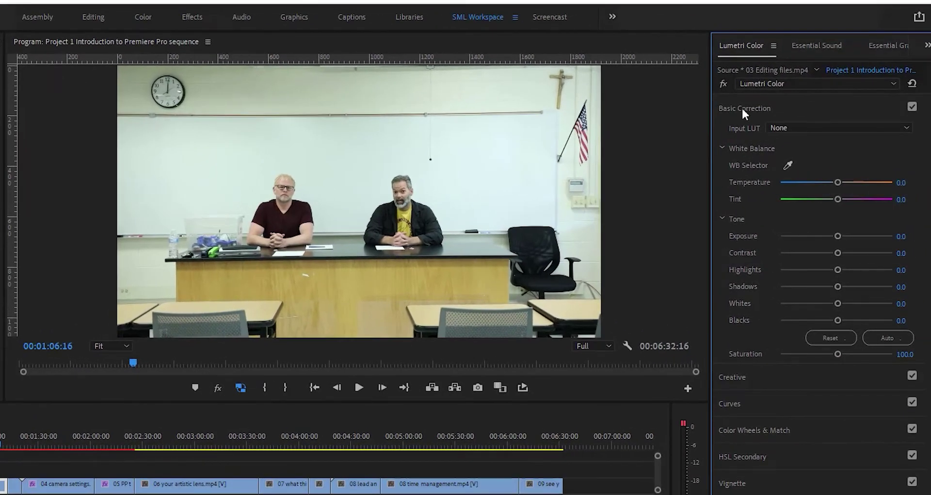
click(743, 110)
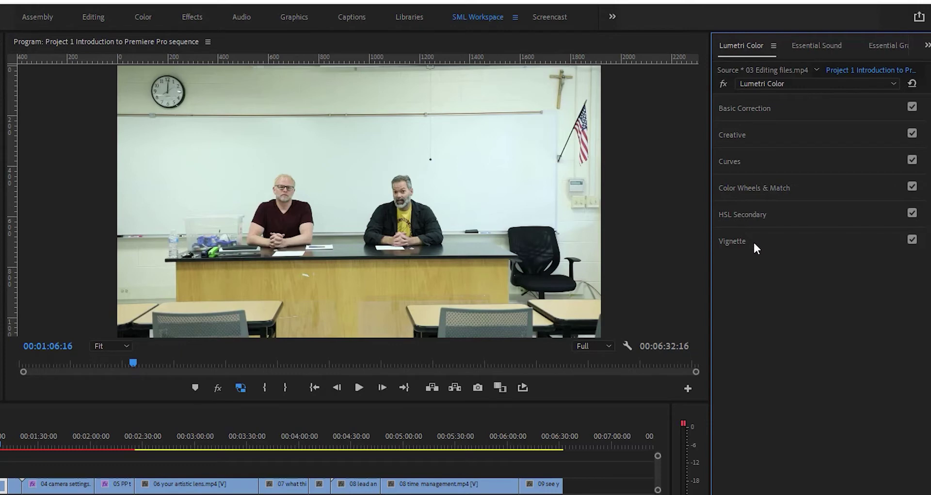
click(746, 112)
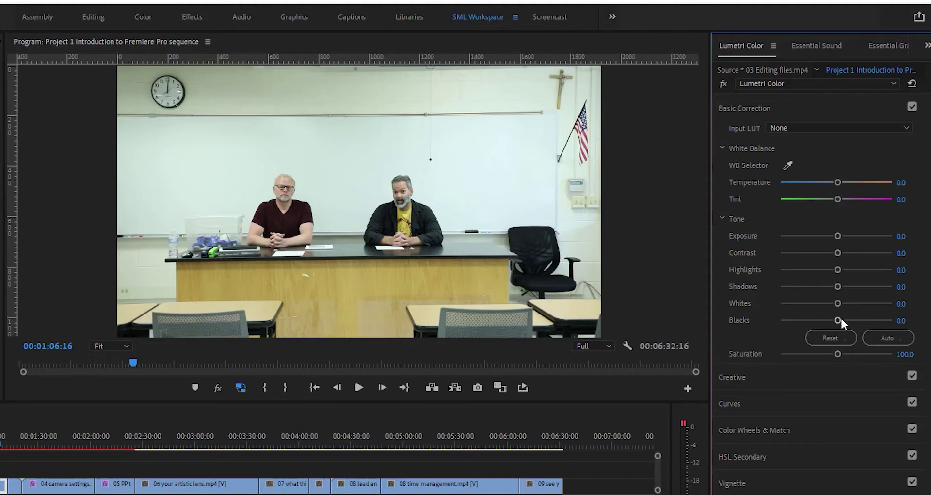
Step: Drop Blacks to -44.9 and Whites to -13.8 on 03 Editing files, widening the Program monitor
drag(836, 320, 816, 322)
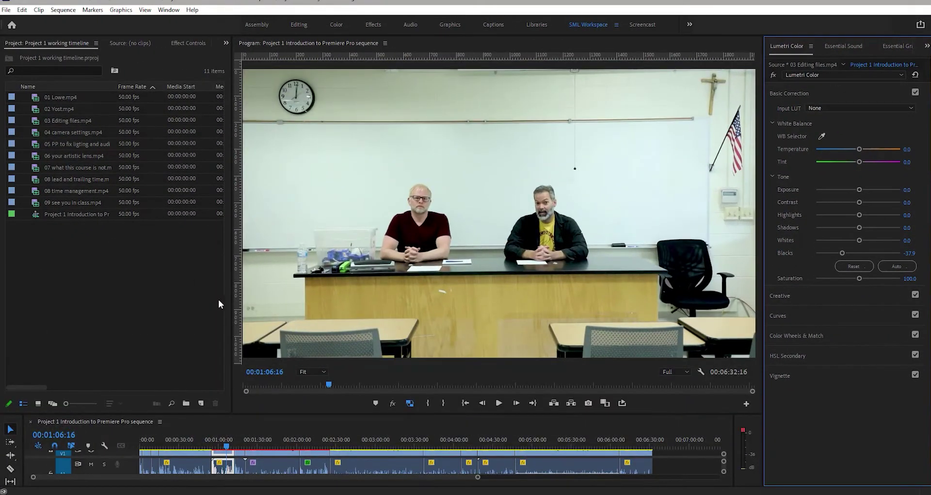
drag(230, 296, 205, 305)
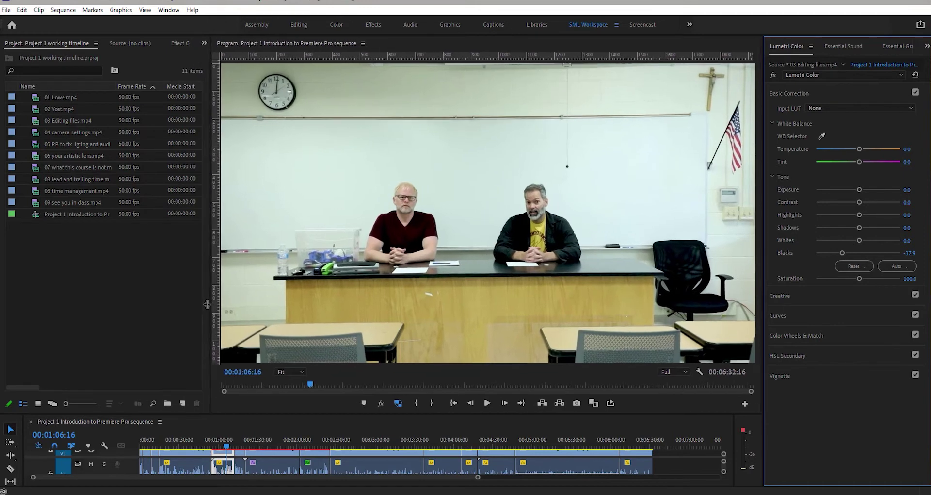
mouse_move(843, 253)
mouse_down()
mouse_move(867, 255)
mouse_move(837, 258)
mouse_up()
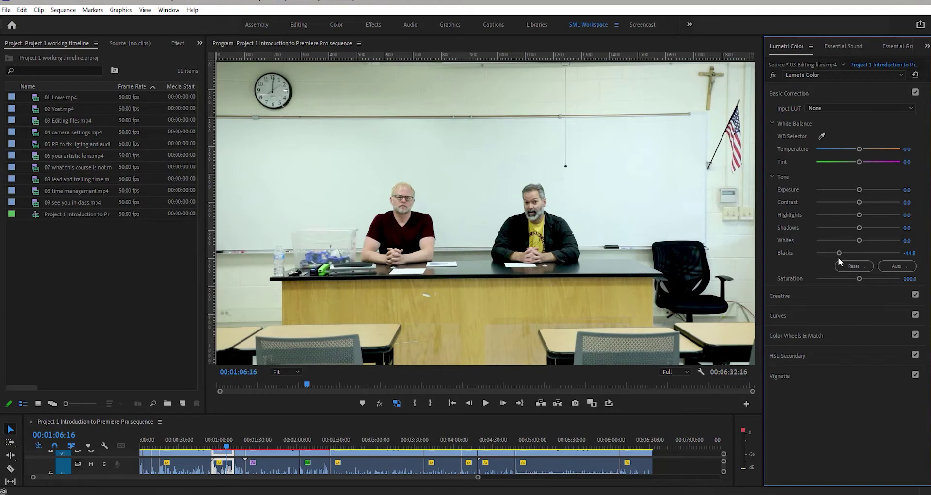
drag(860, 240, 857, 189)
Step: Reset the panels to the saved workspace layout
click(162, 10)
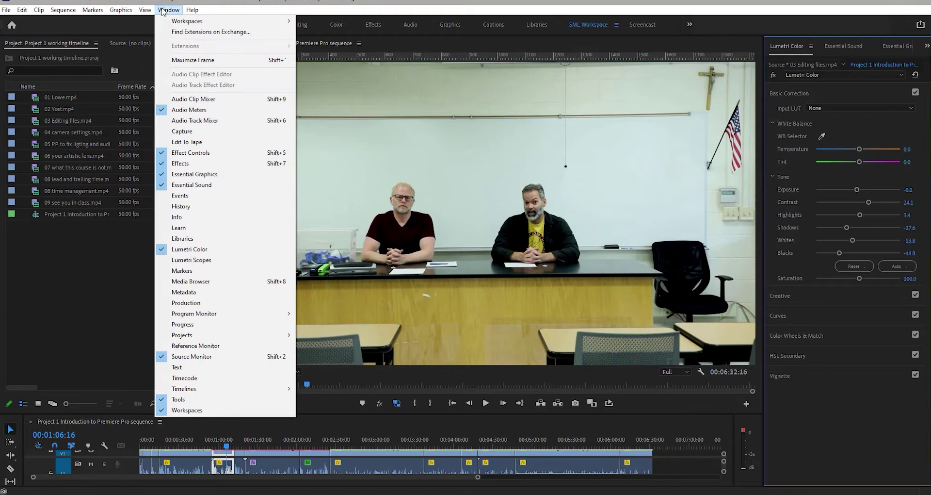
mouse_move(174, 21)
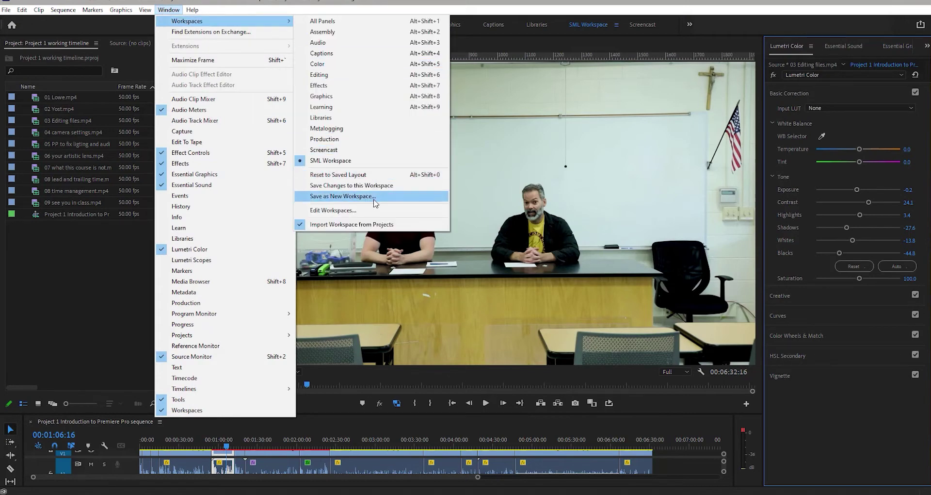
click(373, 176)
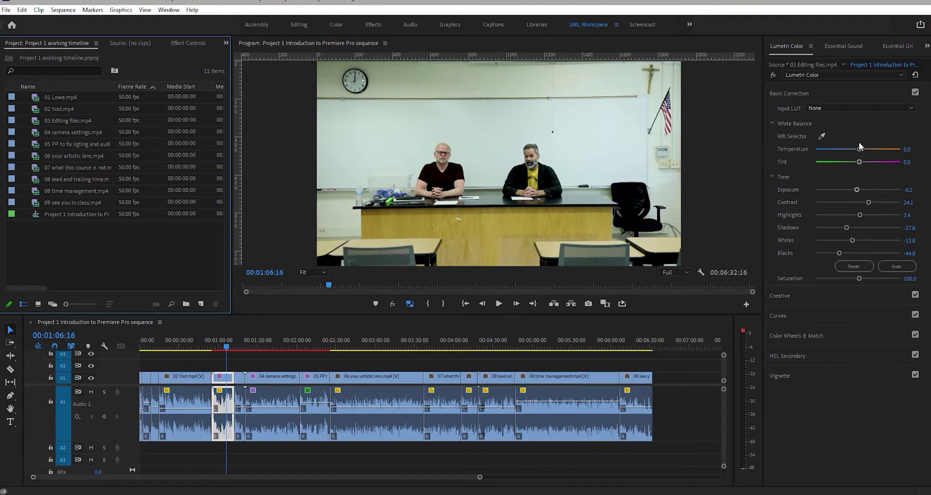
Step: Retype the Highlights value, trying 0 and then restoring it to 3.4
click(907, 216)
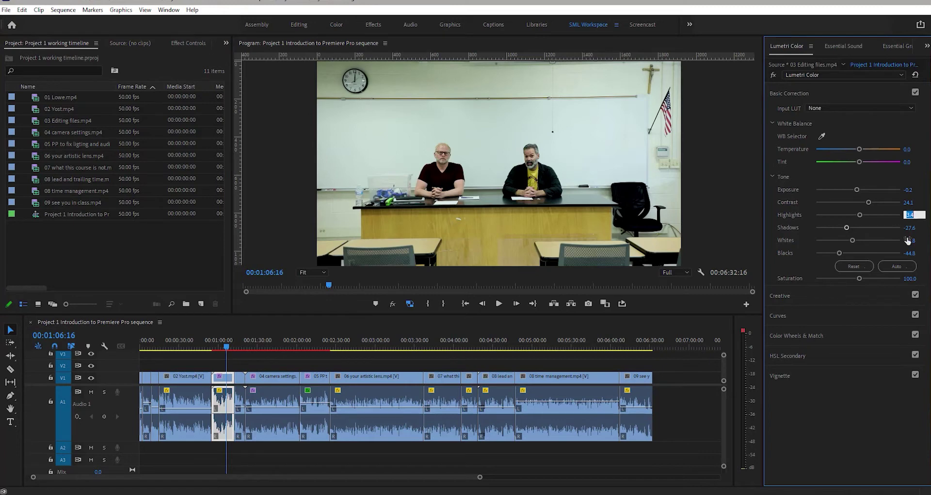
text(0)
key(Return)
click(908, 215)
text(3.4)
key(Return)
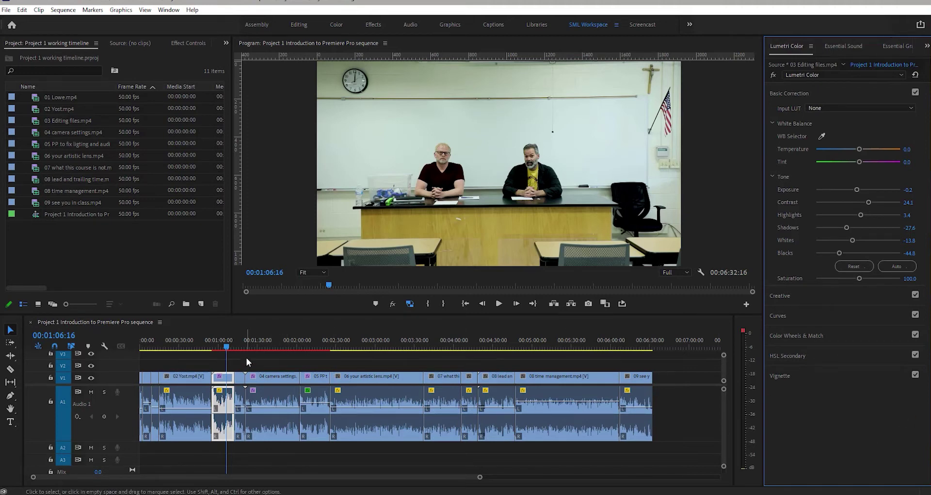
Step: Auto-correct the 02 Yost clip's tone and compare it with 03 Editing files
click(195, 352)
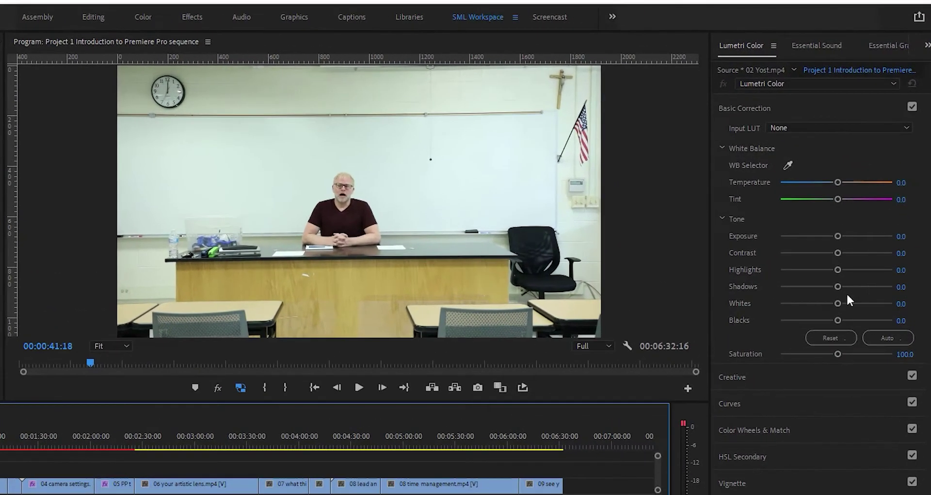
click(890, 336)
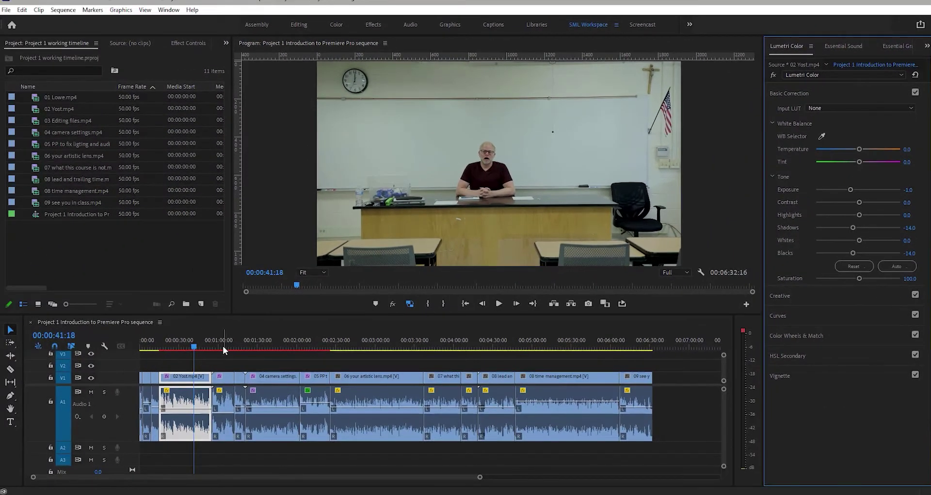
click(220, 345)
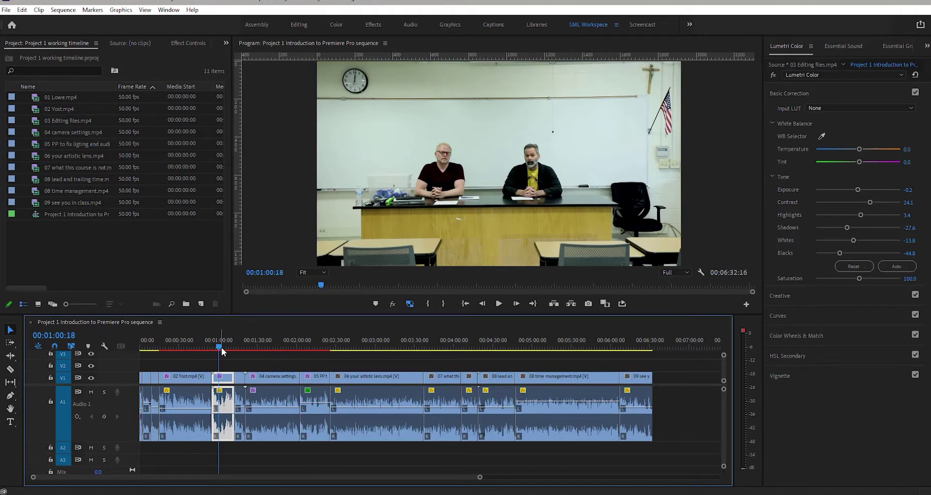
click(197, 347)
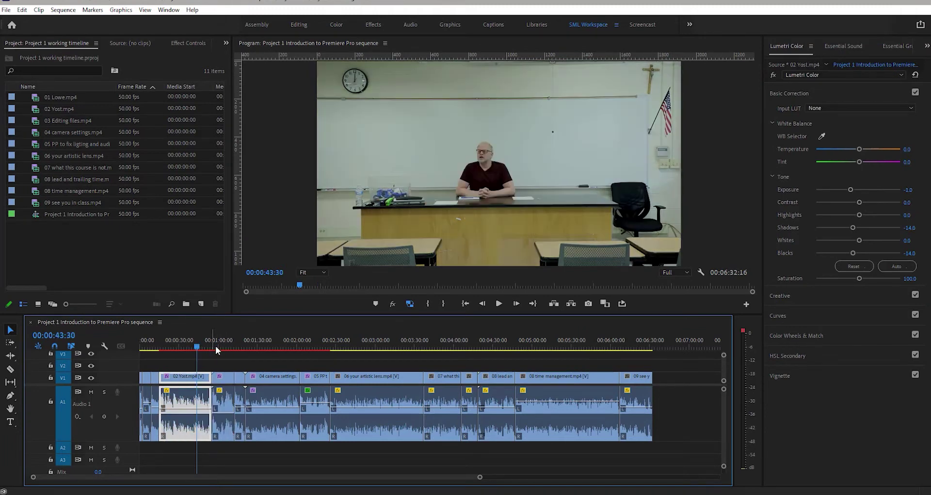
click(255, 348)
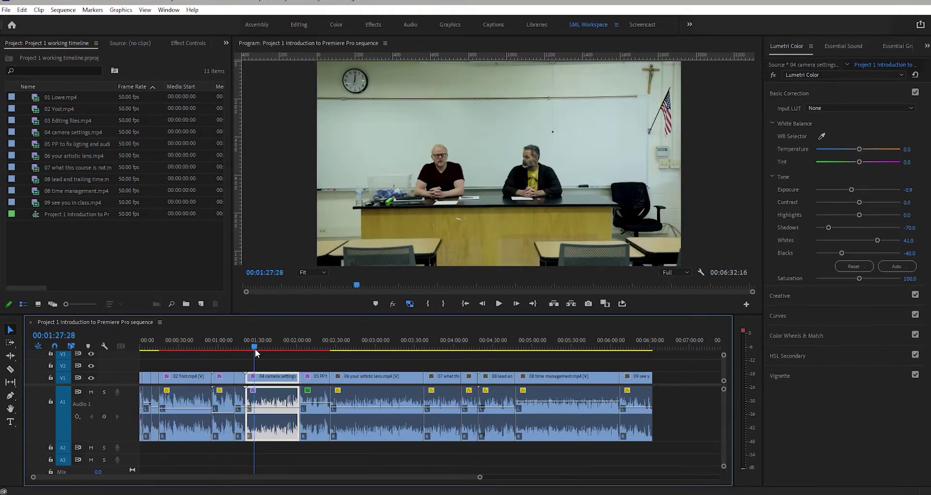
click(223, 348)
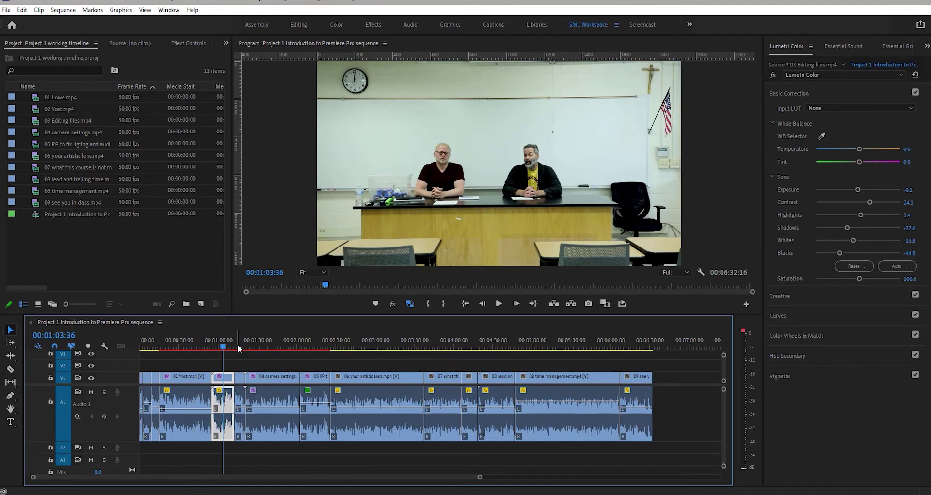
Step: Auto-correct the short clip at 00:01:13:38 and compare it with 03 Editing files
click(237, 346)
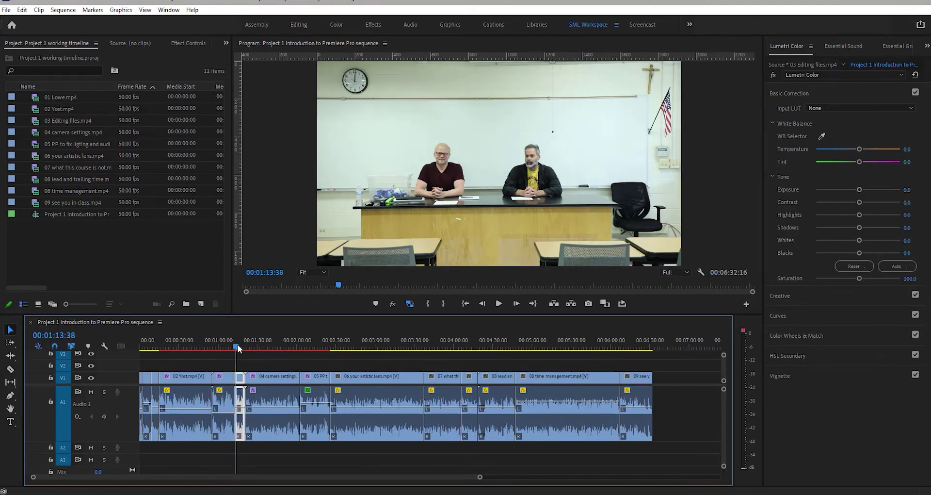
click(913, 268)
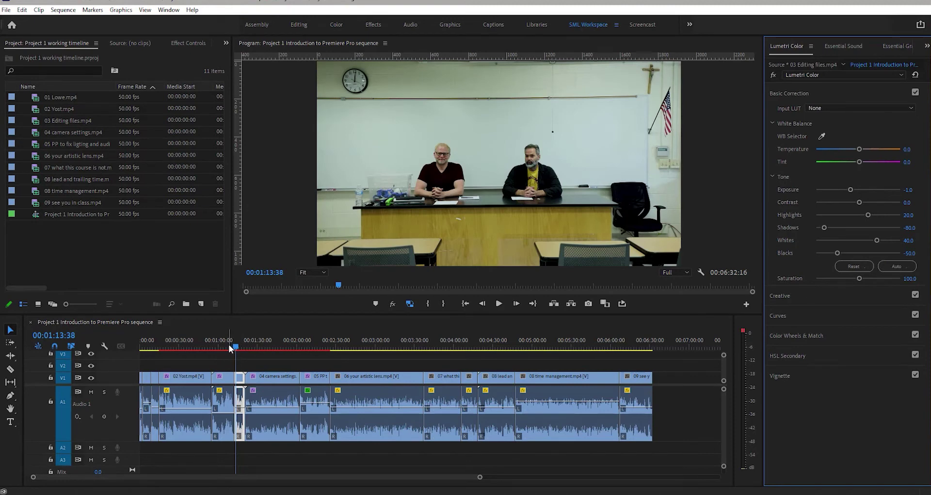
click(229, 346)
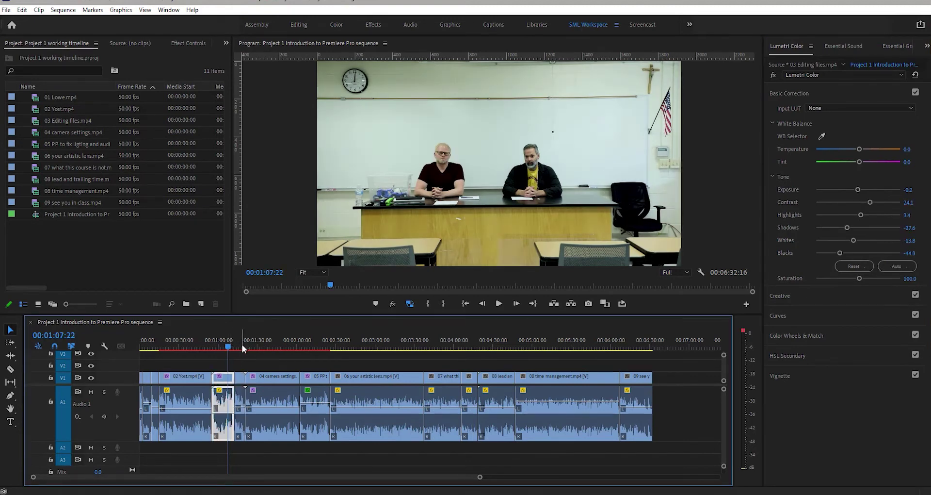
click(241, 347)
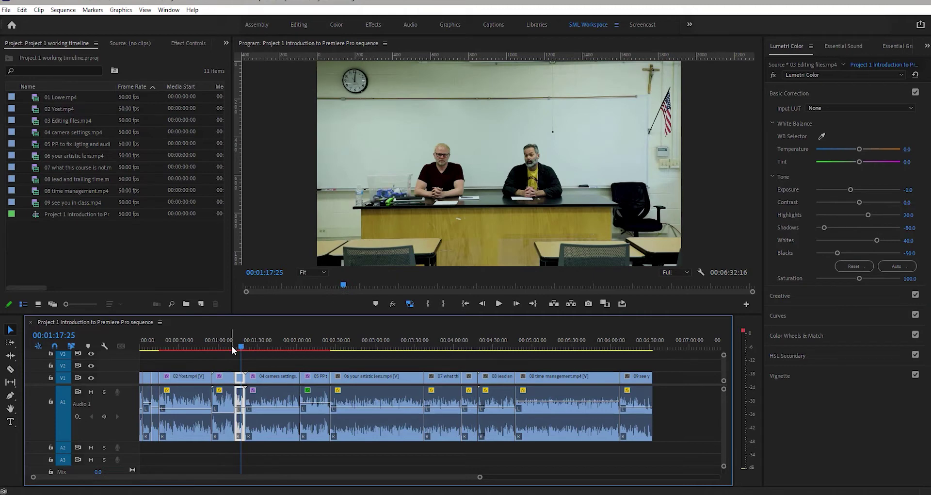
click(231, 346)
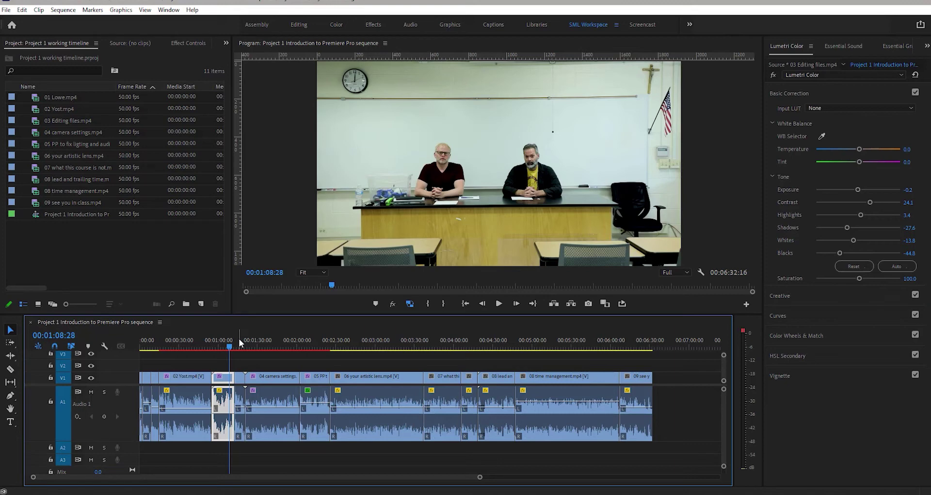
Step: Auto-correct the 05 PP clip's tone and compare it with 04 camera settings
click(319, 341)
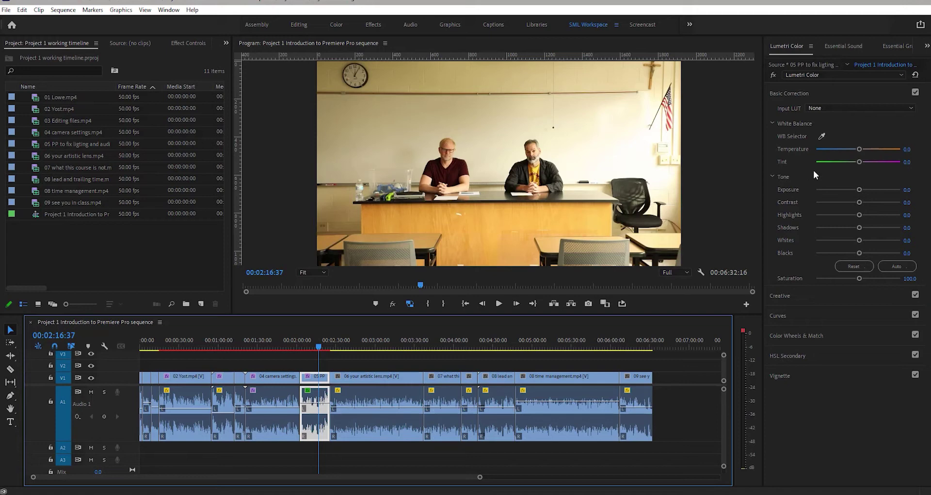
click(897, 266)
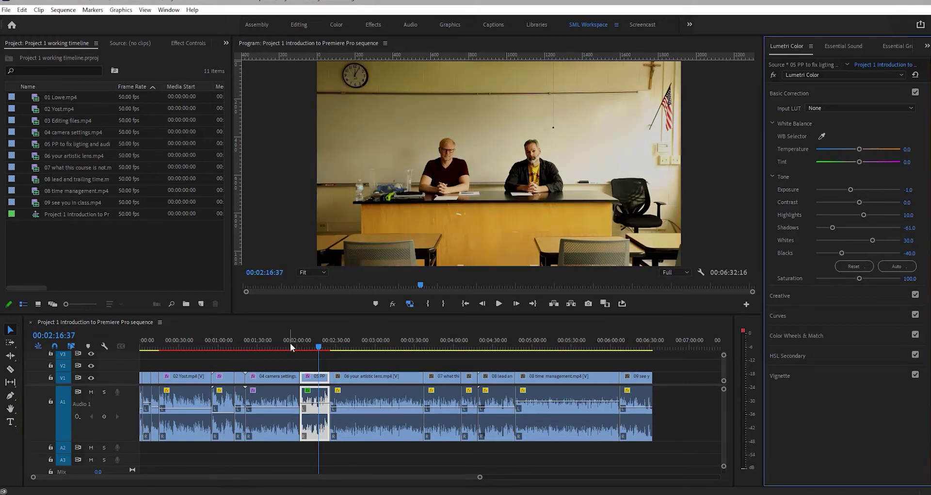
click(290, 343)
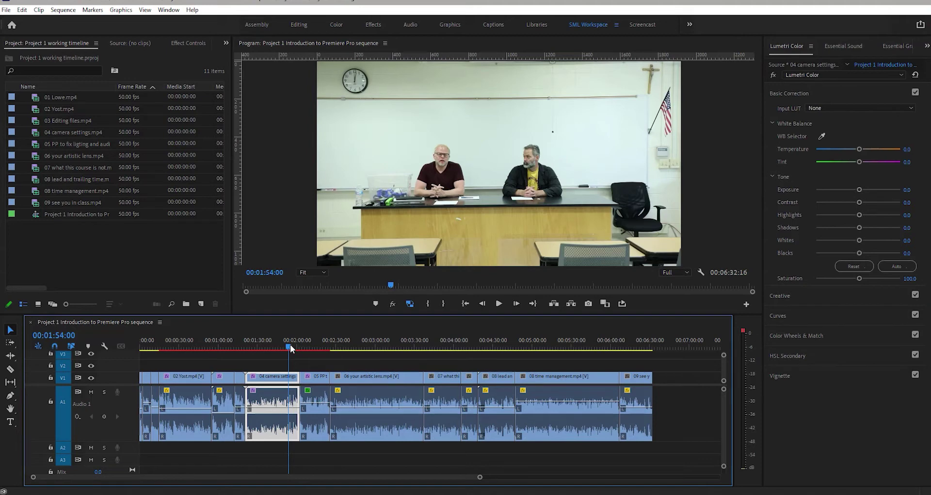
click(308, 347)
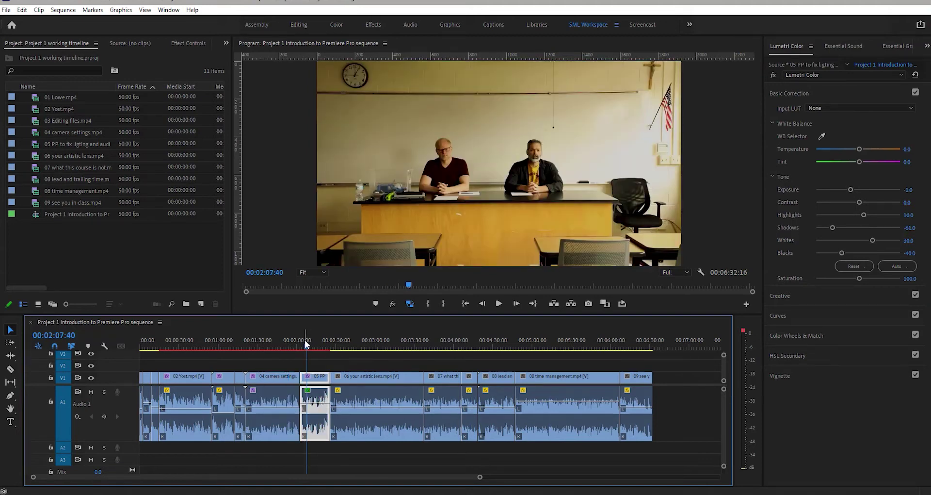
click(290, 339)
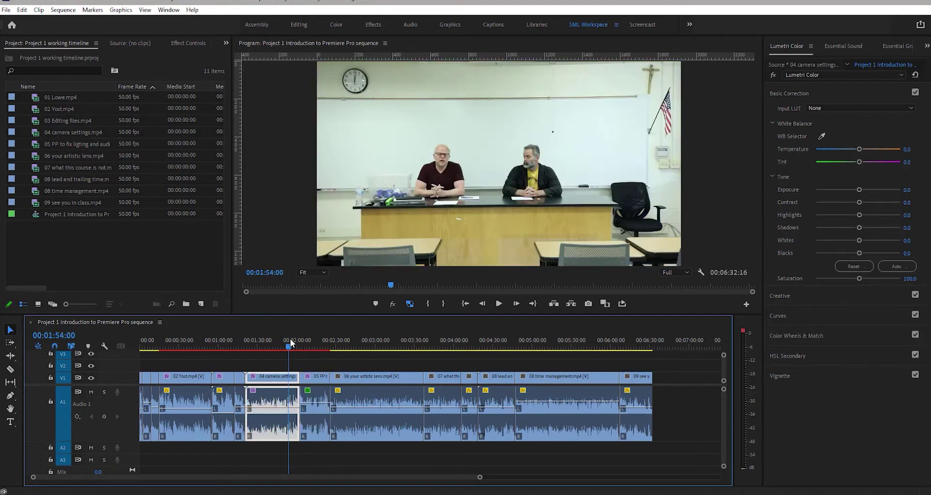
click(309, 346)
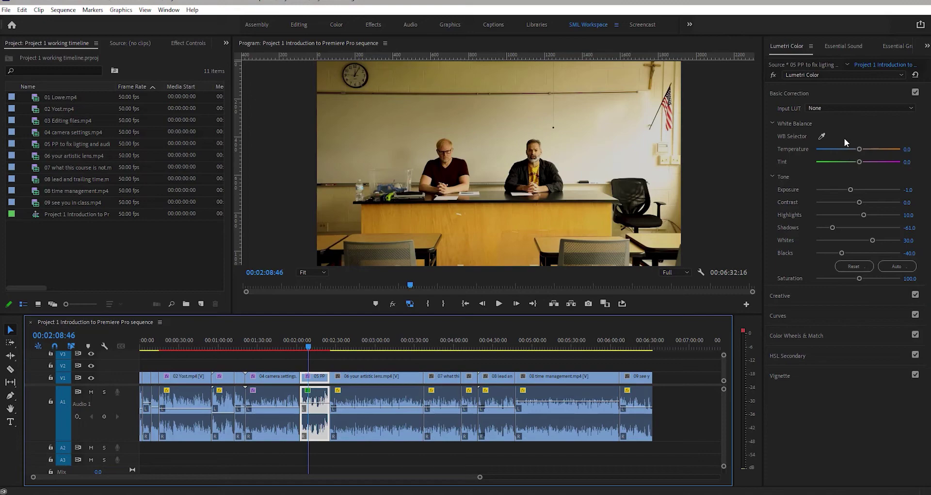
Step: Test the 04 clip's Temperature at -93.1 and 44.8, then reset it to 0.0
click(282, 344)
drag(860, 149, 821, 149)
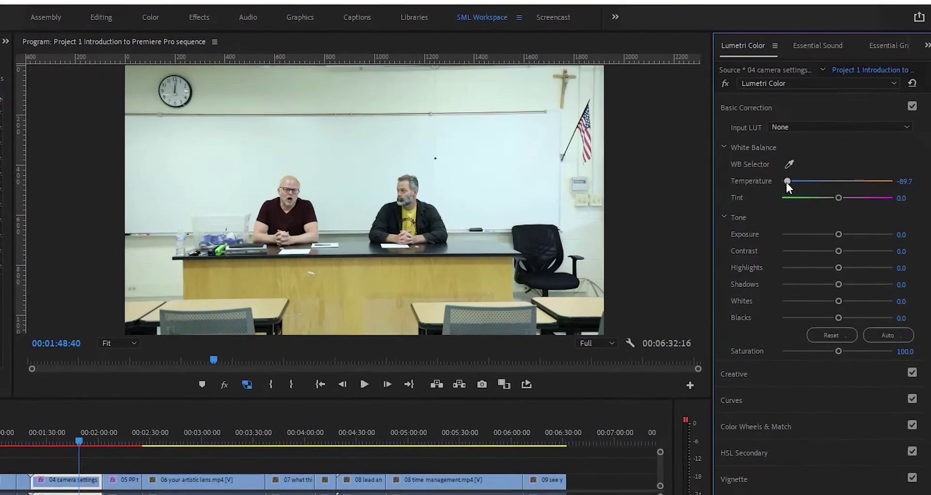
drag(787, 183, 786, 182)
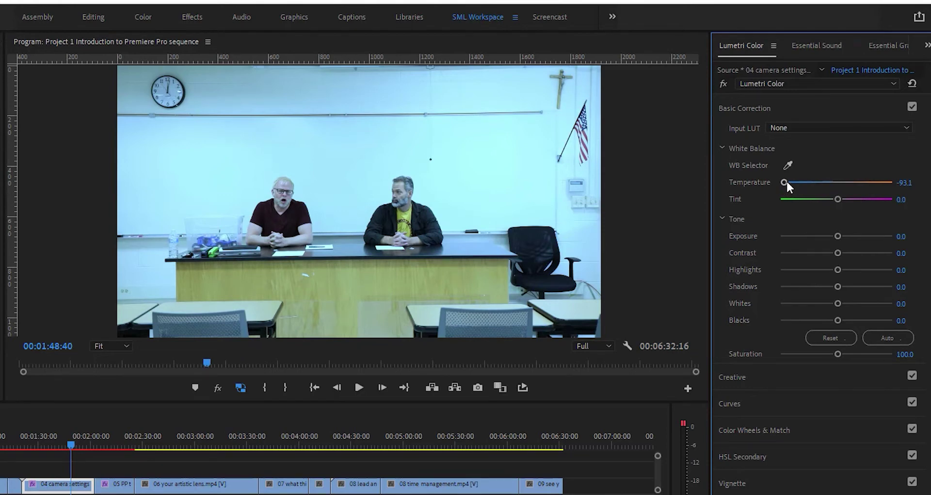
drag(787, 180, 861, 179)
double_click(860, 177)
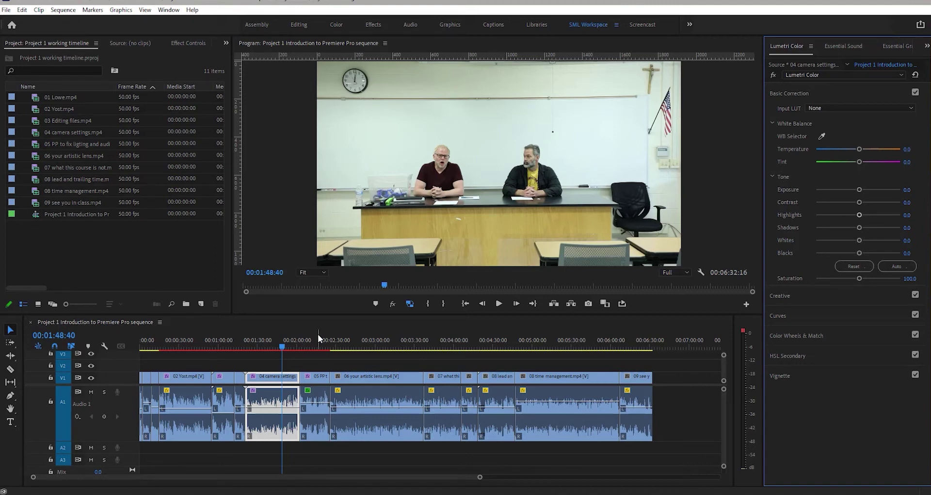
Step: Cool the 05 clip to Temperature -41.4 with Tint 10.3
click(319, 335)
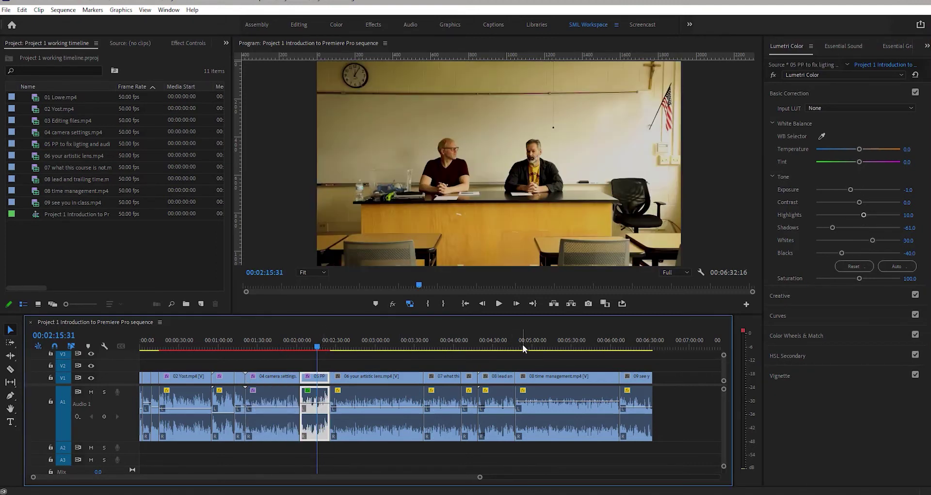
click(841, 149)
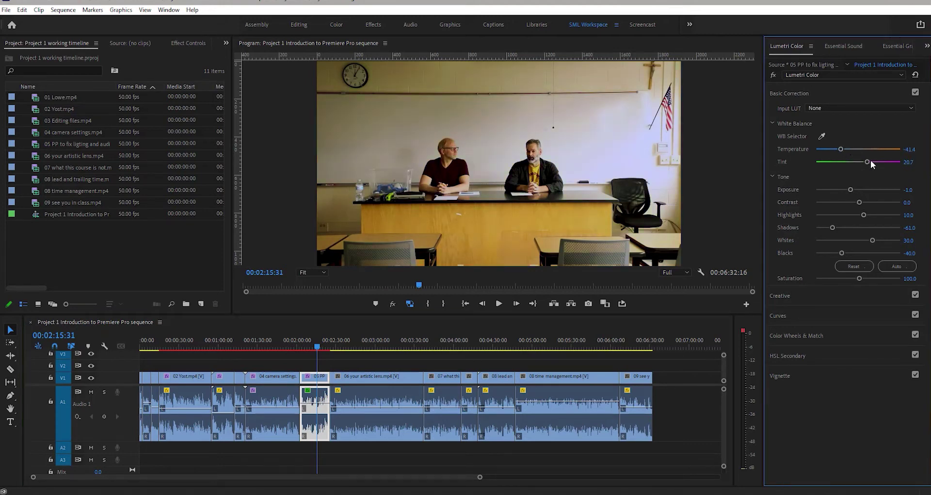
click(885, 161)
drag(865, 164, 864, 164)
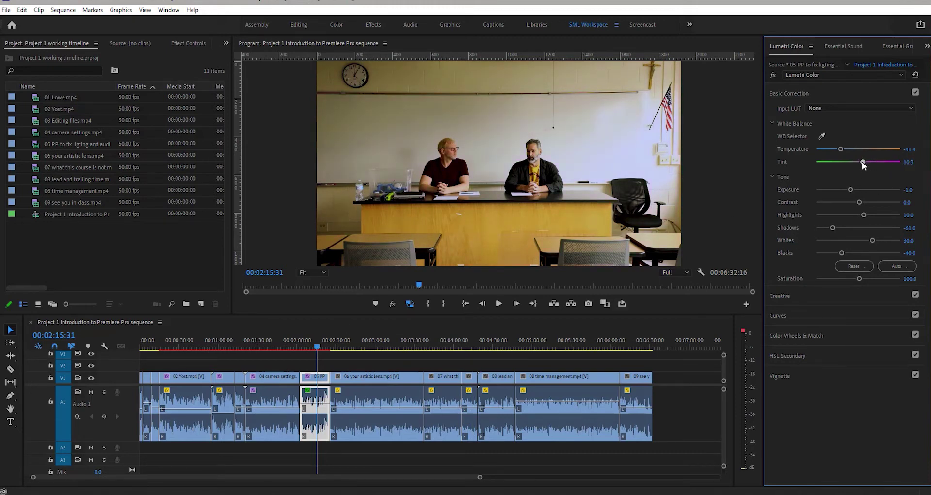
Step: Warm the 04 camera settings clip to Temperature 24.1 with Tint 13.8
click(288, 348)
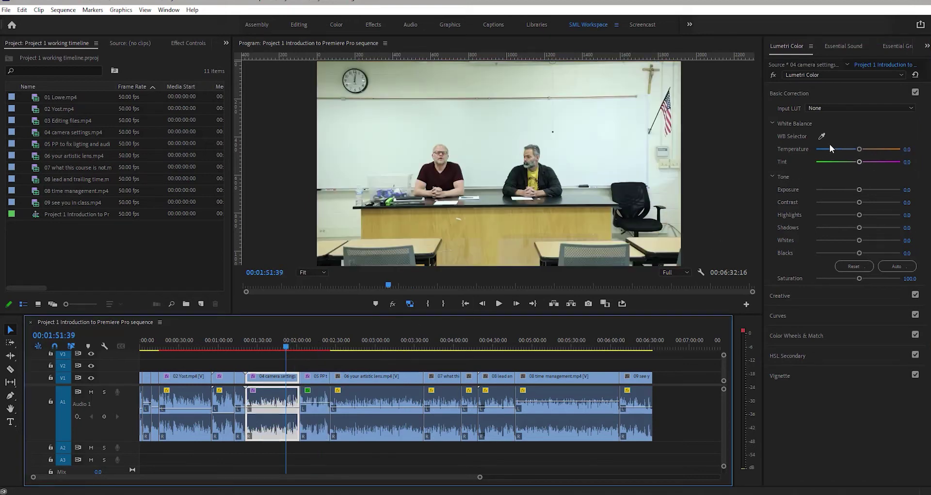
click(863, 148)
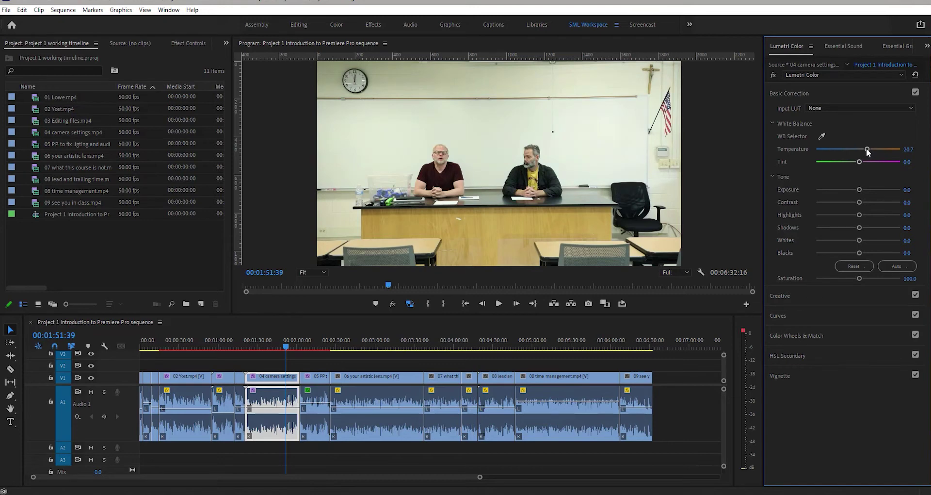
drag(866, 148, 864, 162)
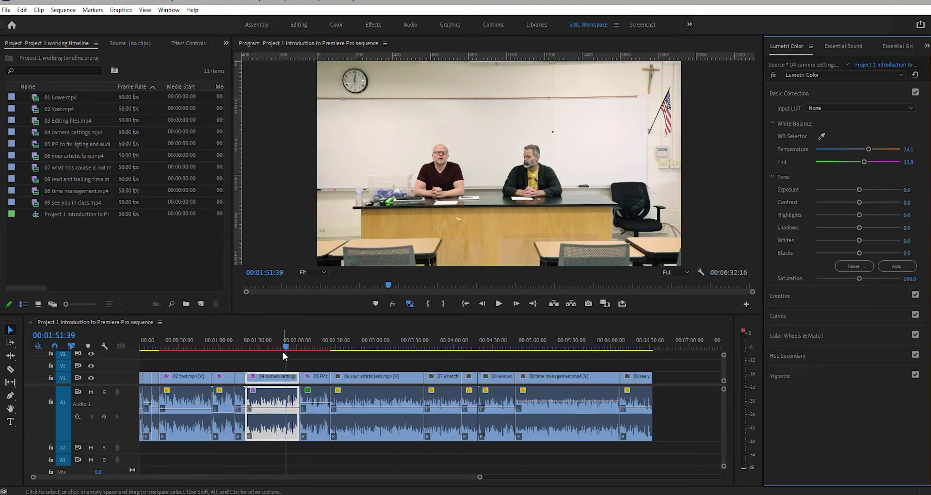
click(303, 342)
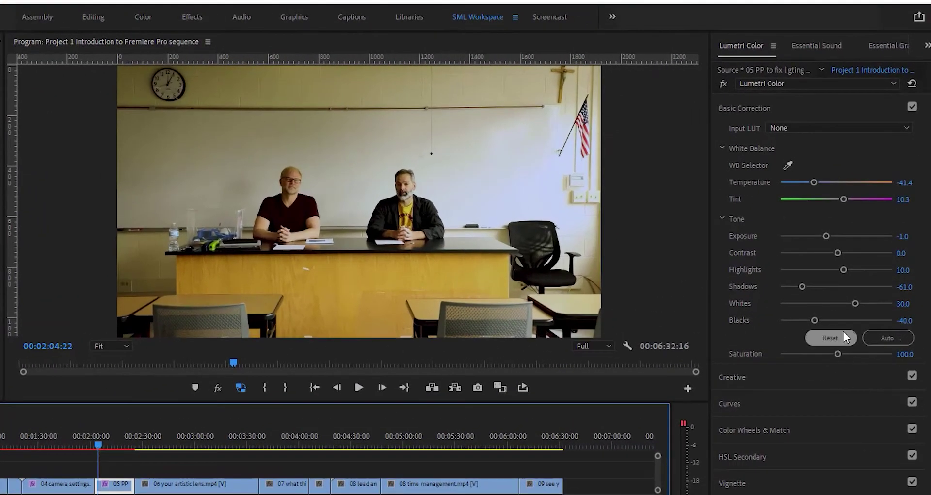
Step: Zero the 05 clip's Tint and Temperature, resetting then restoring its tone settings
click(844, 333)
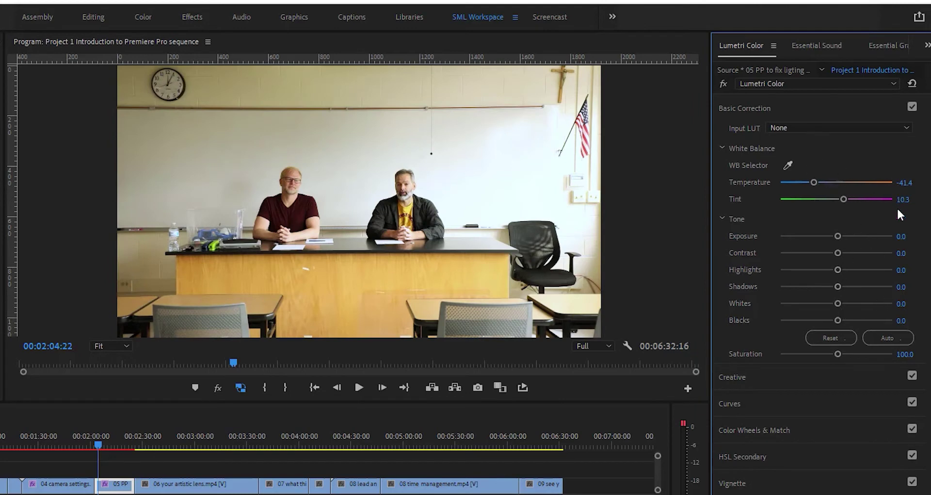
click(914, 197)
text(0)
key(shift+Tab)
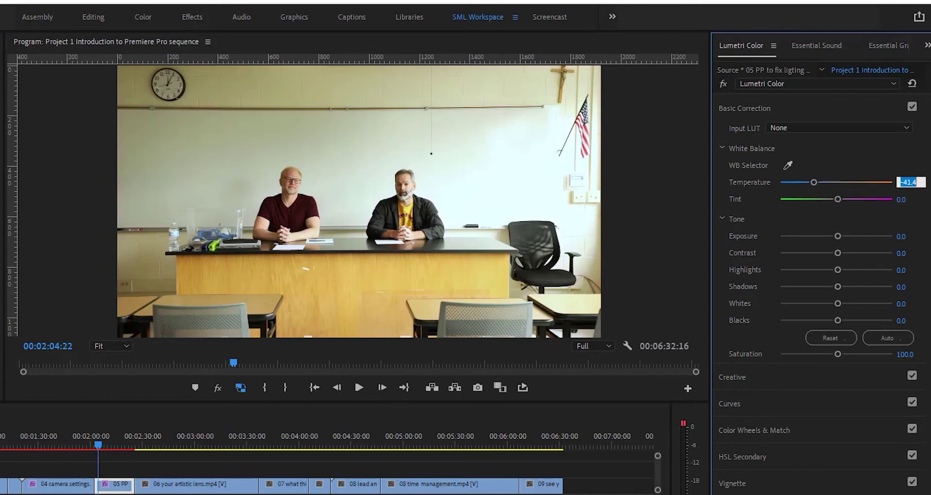
text(0)
key(Tab)
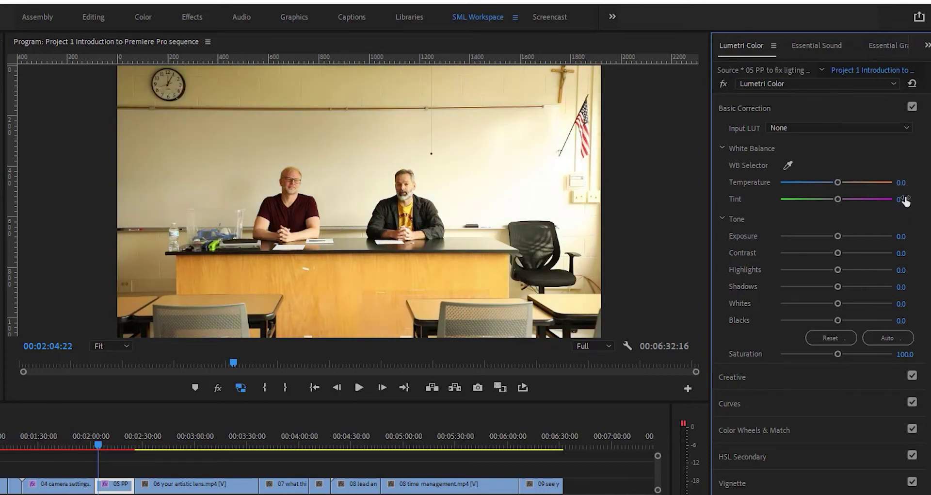
click(887, 335)
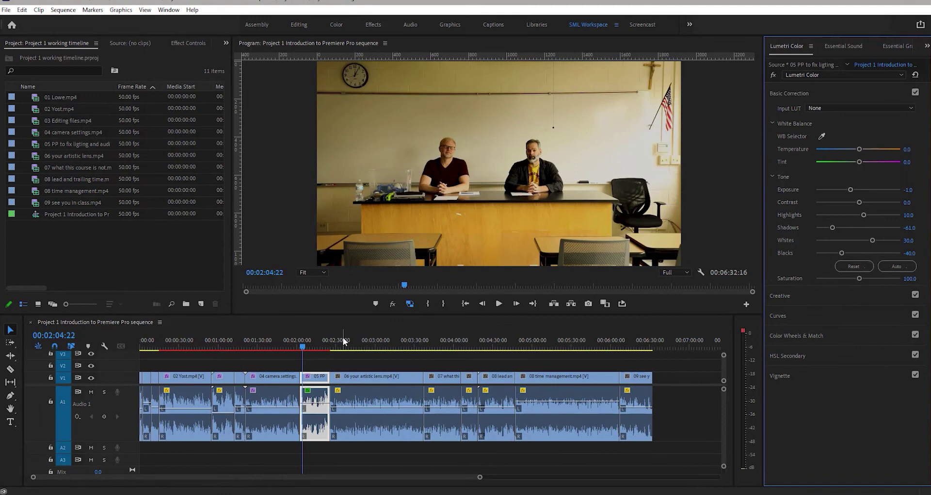
Step: Warm the 04 clip's Temperature to 48.3 and compare it against the 05 clip
click(293, 342)
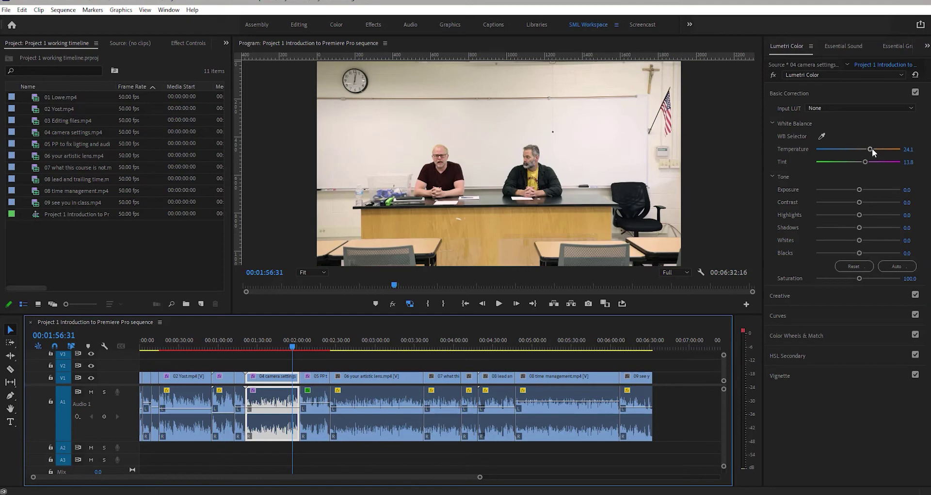
drag(872, 147, 875, 148)
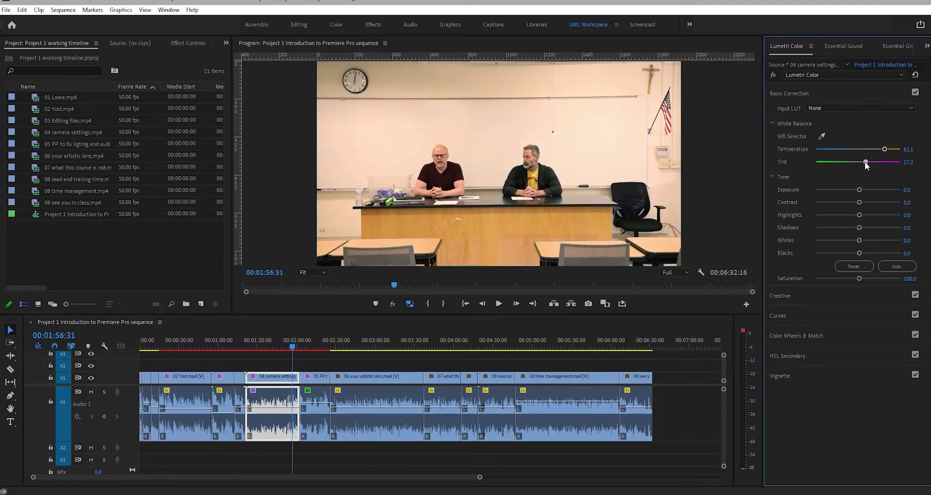
click(296, 345)
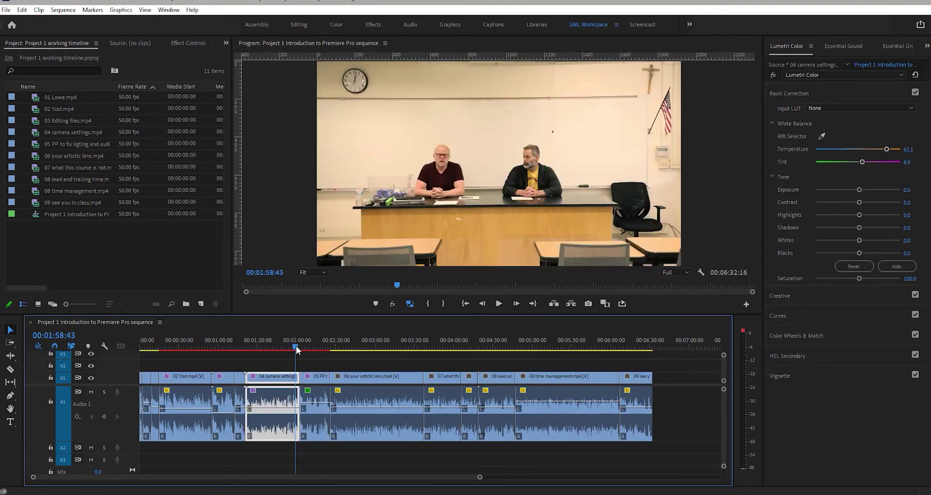
drag(296, 346, 308, 347)
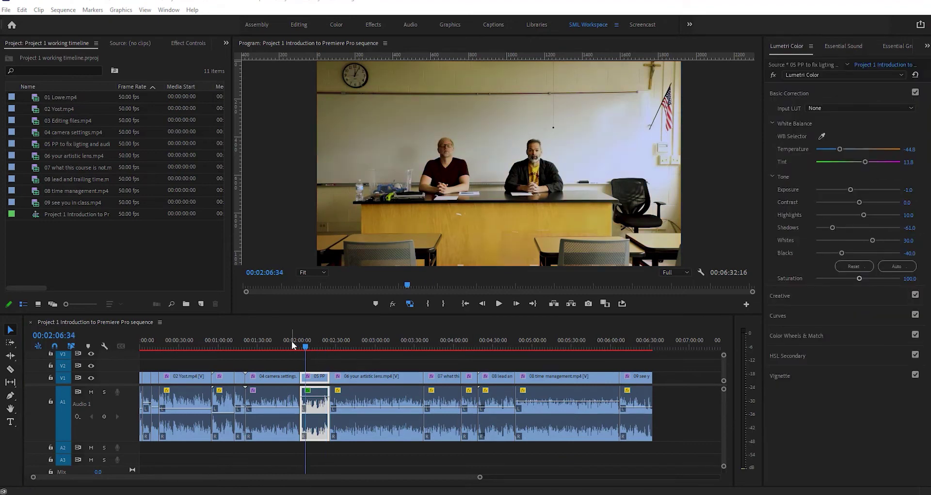
click(292, 343)
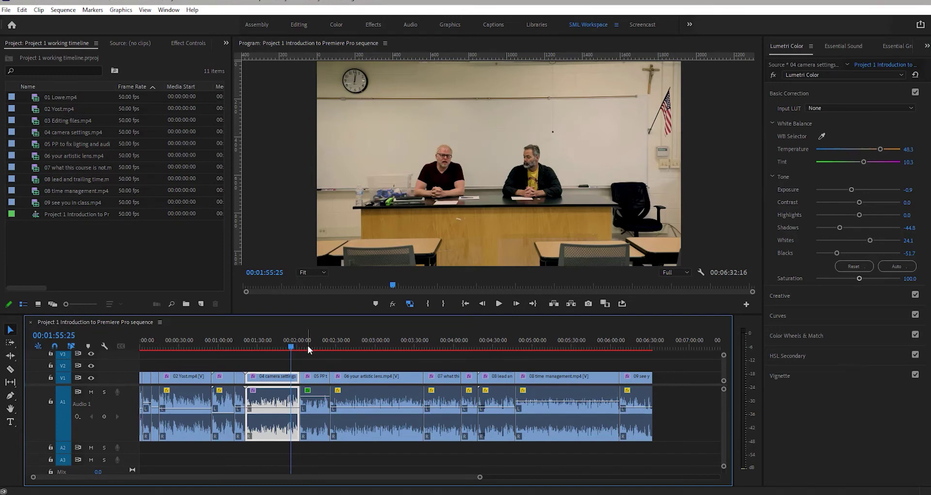
click(307, 345)
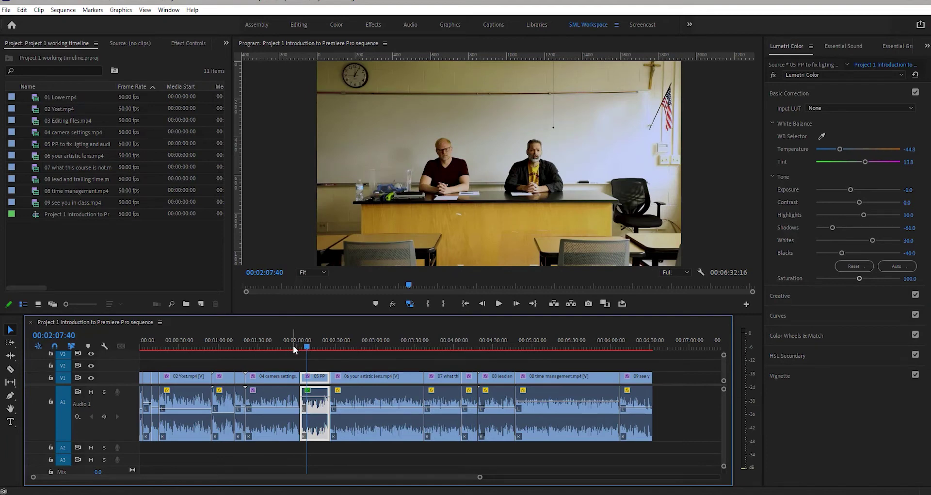
click(293, 345)
drag(321, 477, 464, 477)
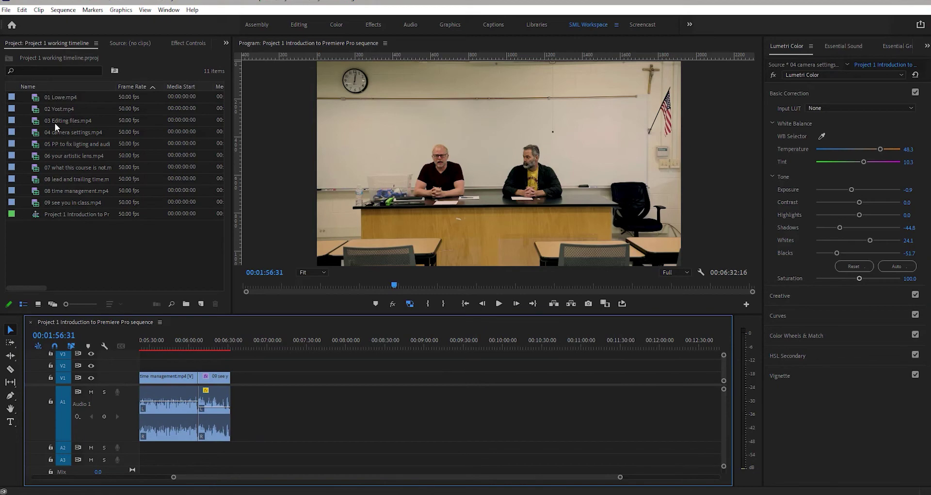
drag(56, 131, 288, 386)
drag(56, 143, 359, 385)
click(338, 337)
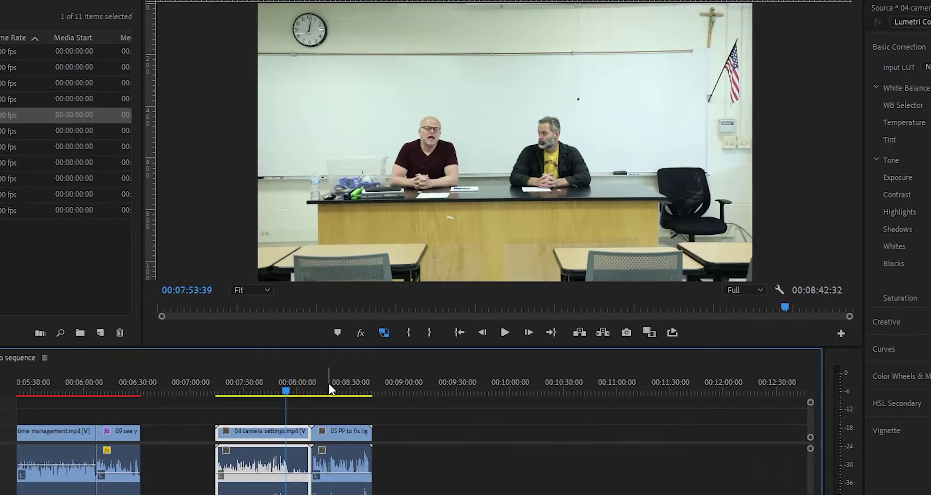
click(330, 386)
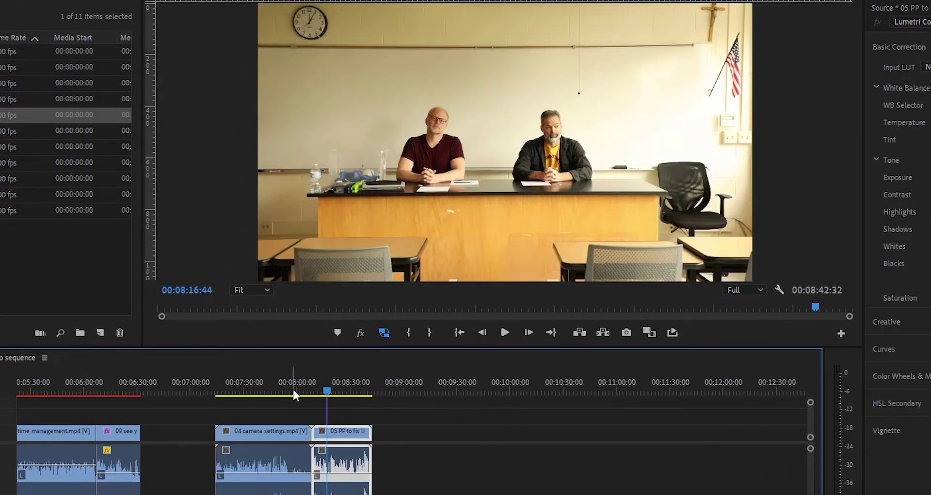
click(293, 389)
key(w)
click(283, 391)
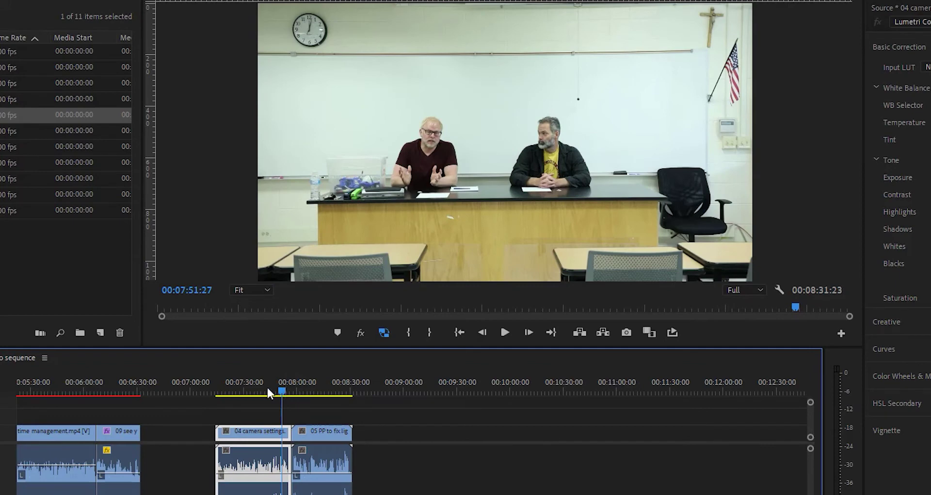
key(space)
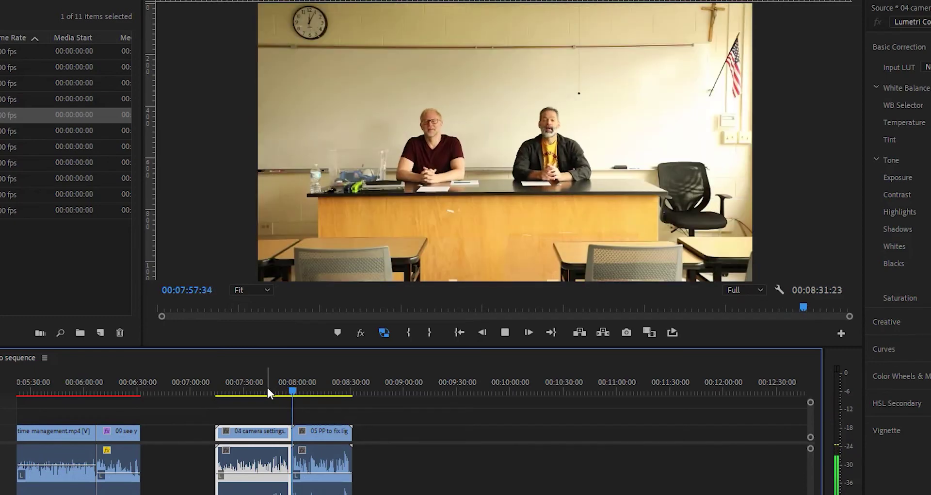
key(space)
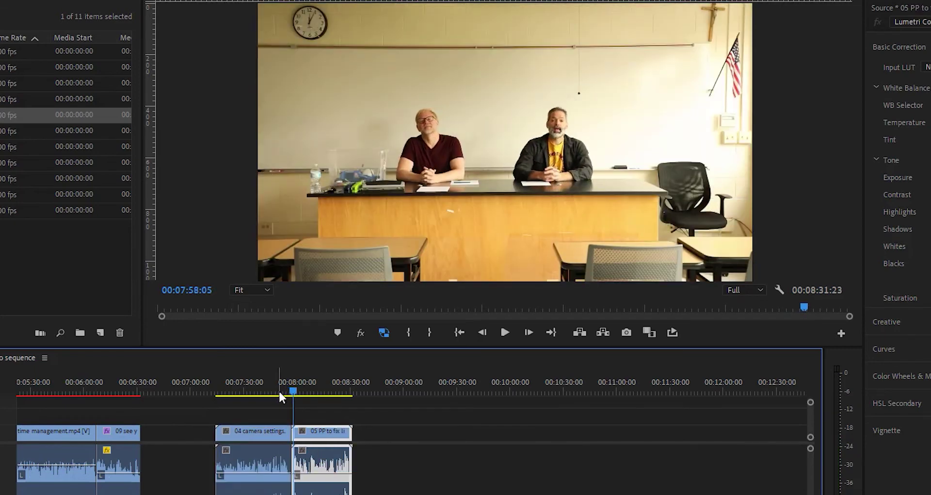
key(j)
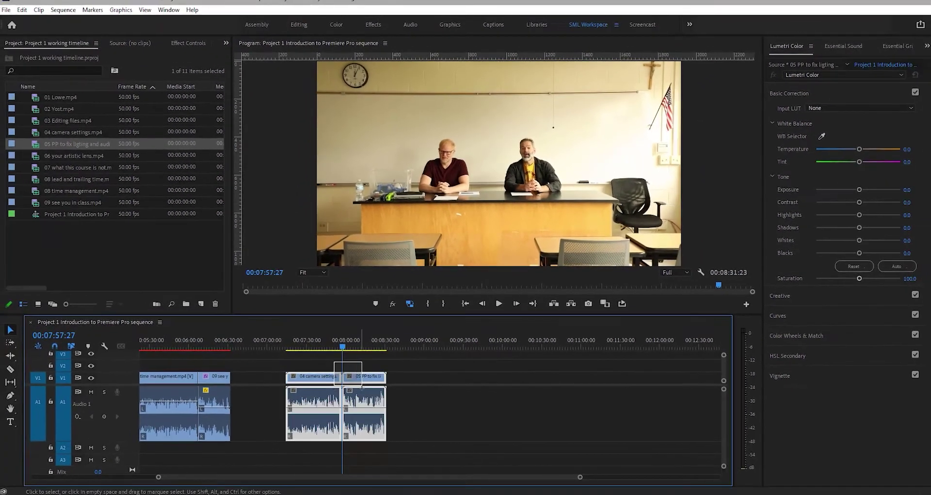
drag(362, 385, 375, 411)
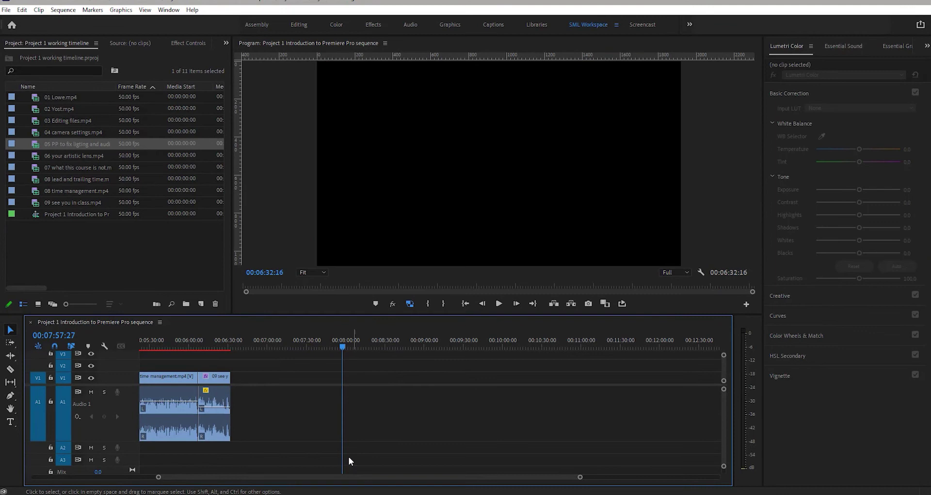
drag(354, 477, 222, 482)
Step: Copy the graded 05 clip with its Lumetri Color correction
click(278, 436)
click(283, 343)
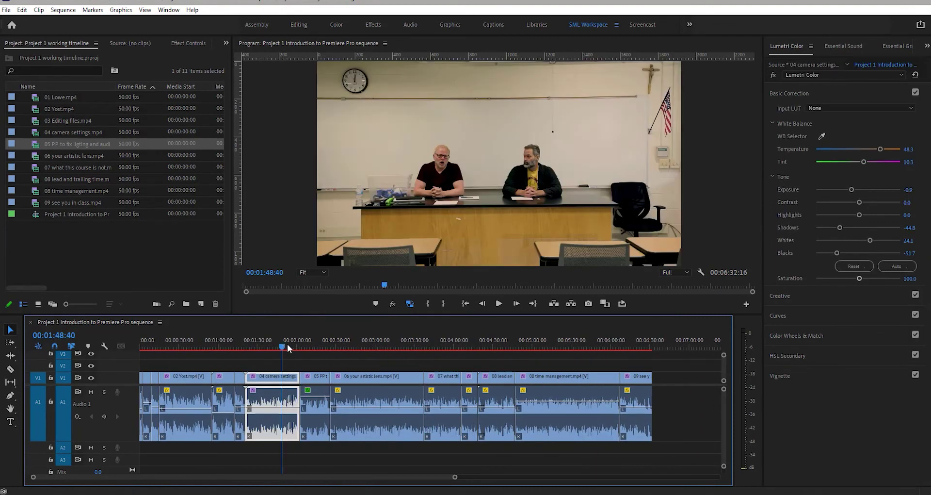
click(313, 346)
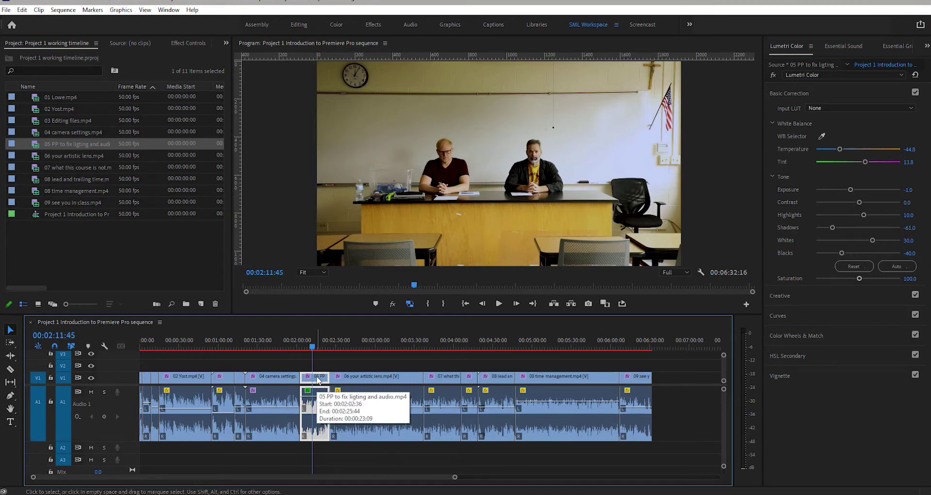
click(22, 10)
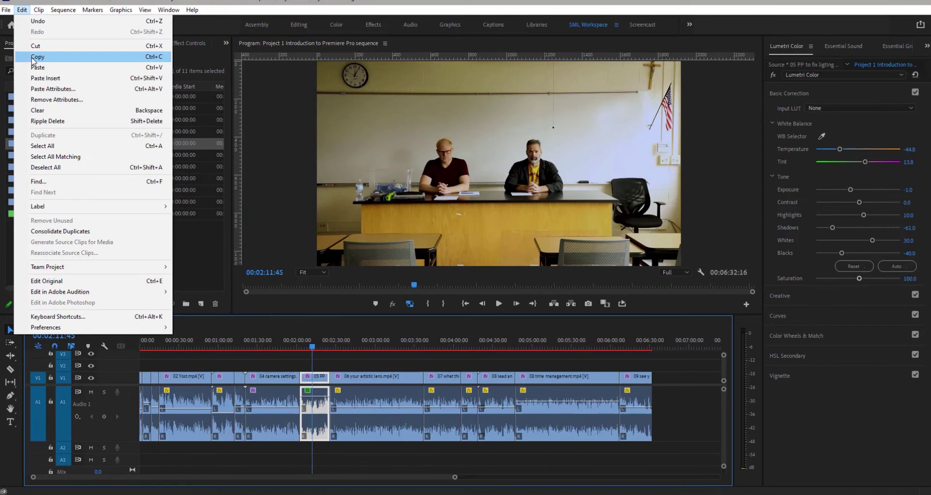
click(33, 58)
Step: Paste the Lumetri Color attributes onto clip 06 your artistic lens
click(377, 408)
right_click(376, 407)
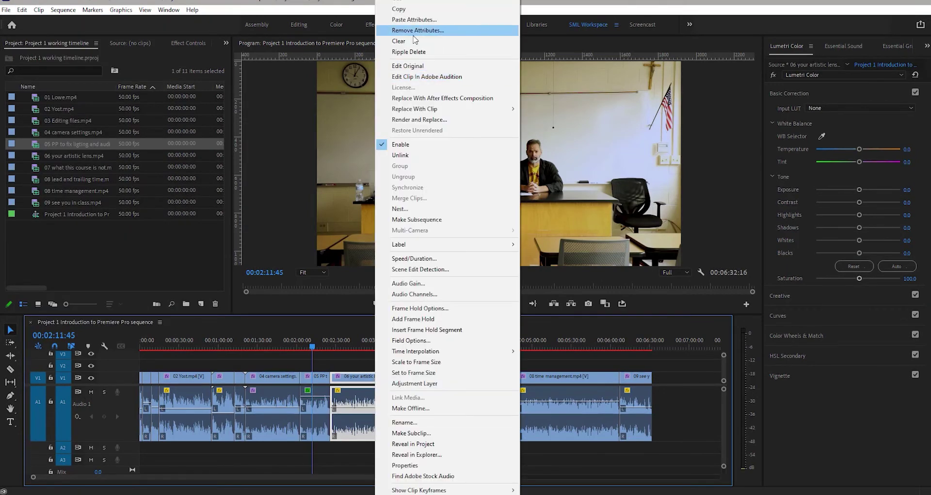
click(415, 23)
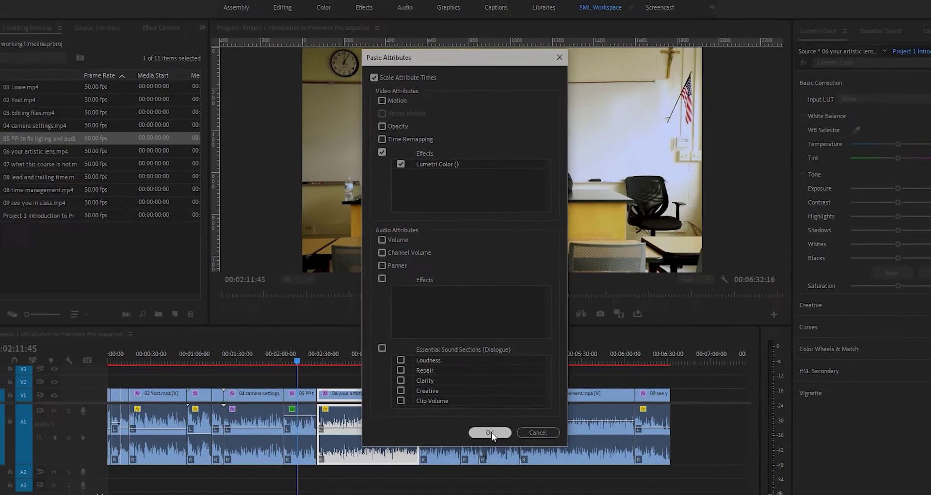
click(493, 462)
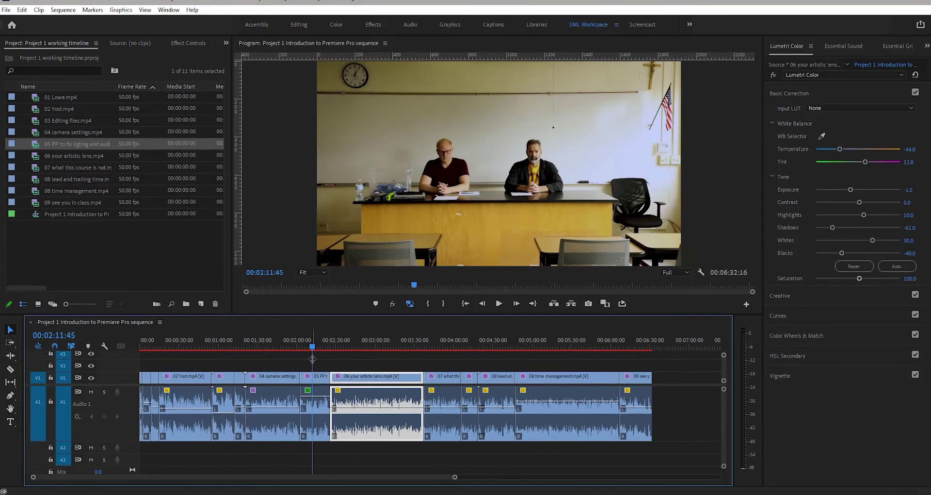
Step: Compare clips 05 and 06 to confirm their colours match
click(366, 346)
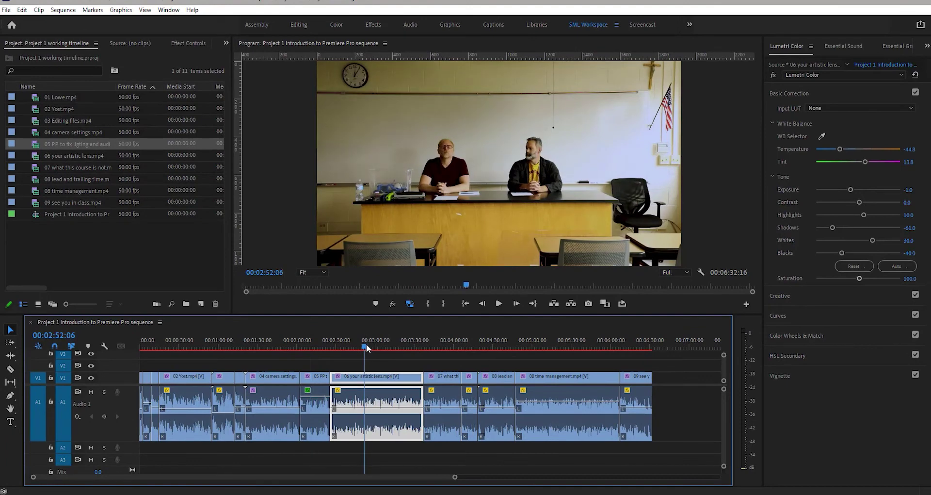
click(320, 346)
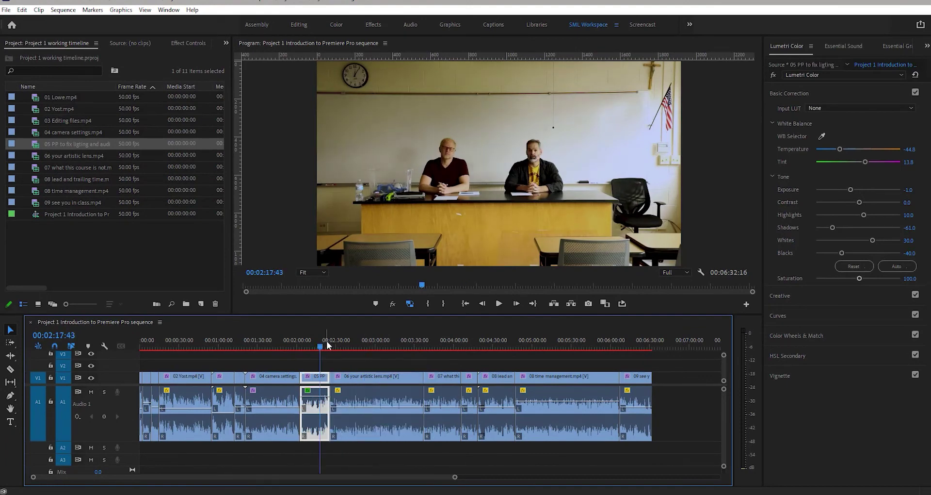
click(344, 340)
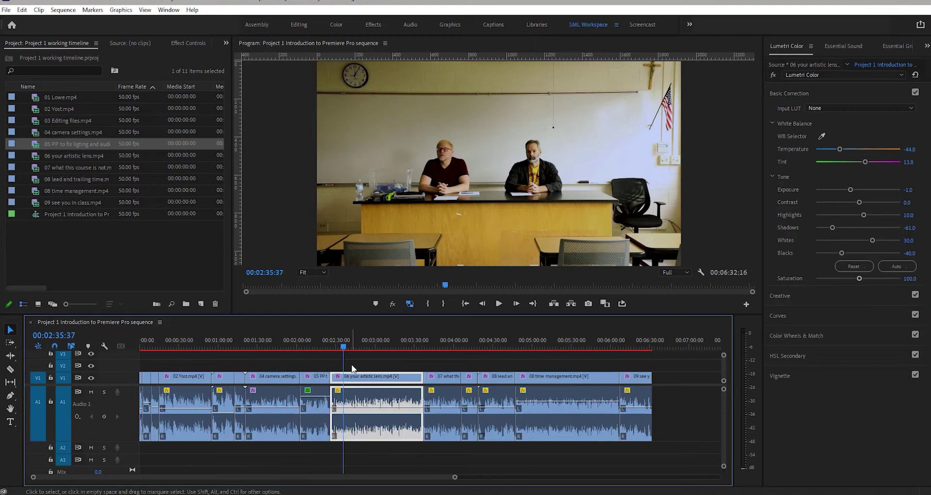
click(321, 346)
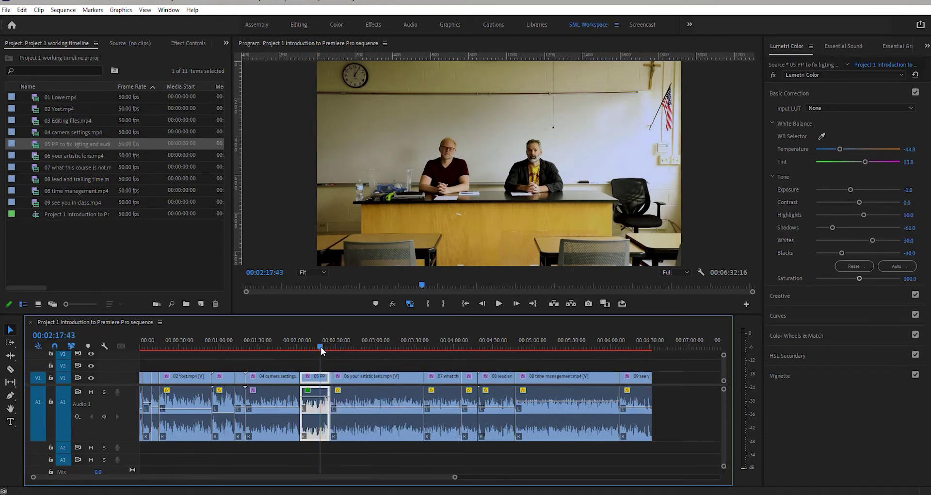
click(348, 346)
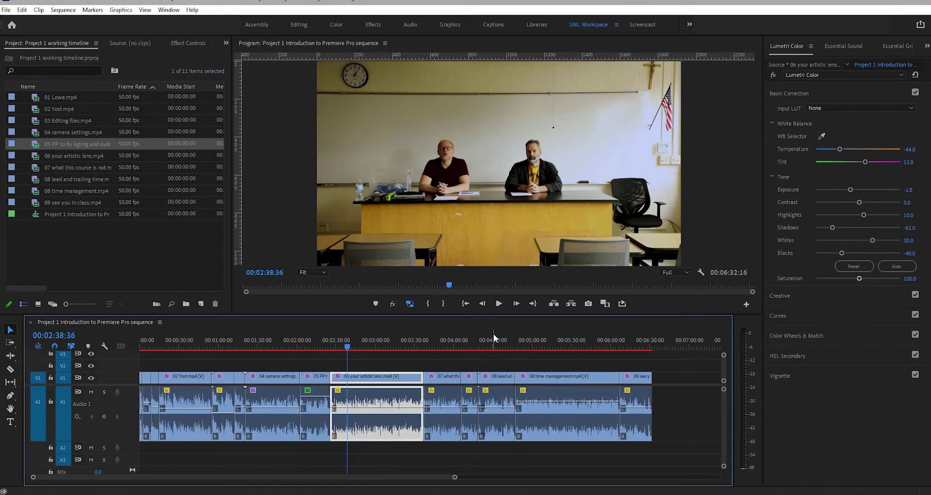
Step: Marquee-select clips 07–09 and paste the Lumetri Color attributes onto them
drag(442, 360, 642, 451)
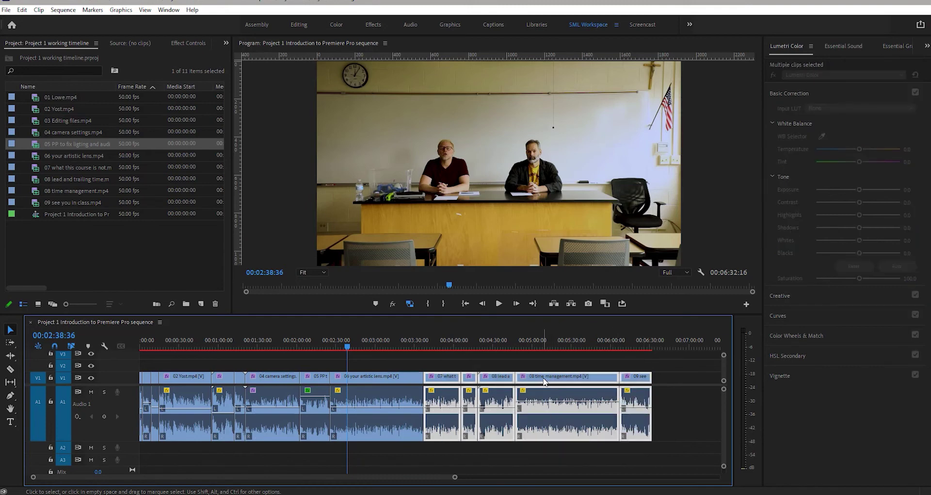
click(406, 368)
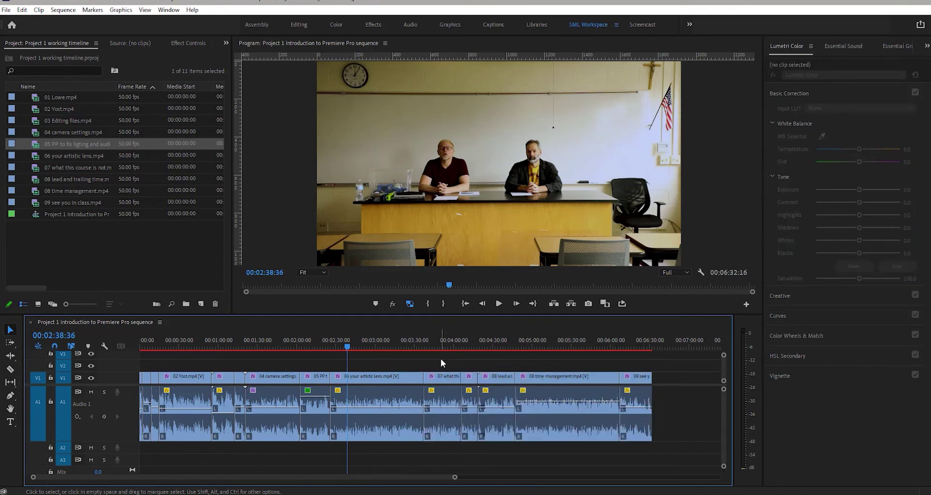
drag(442, 359, 633, 436)
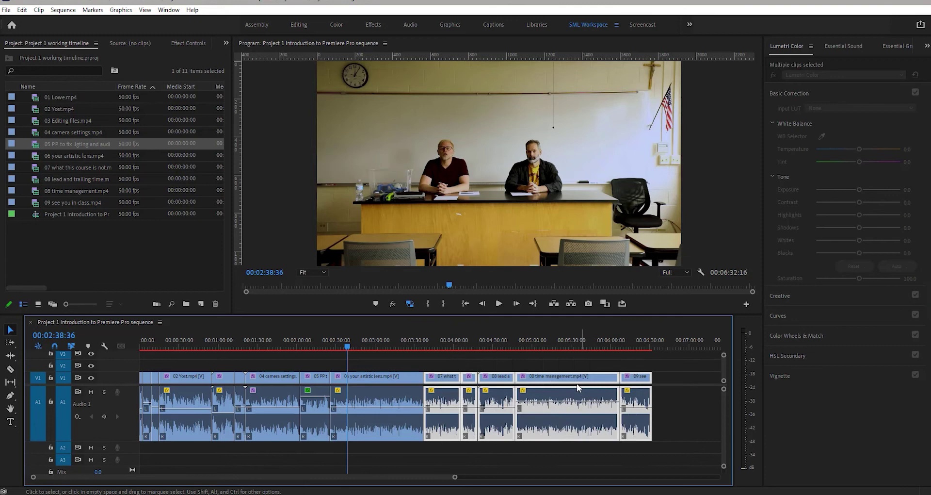
right_click(582, 378)
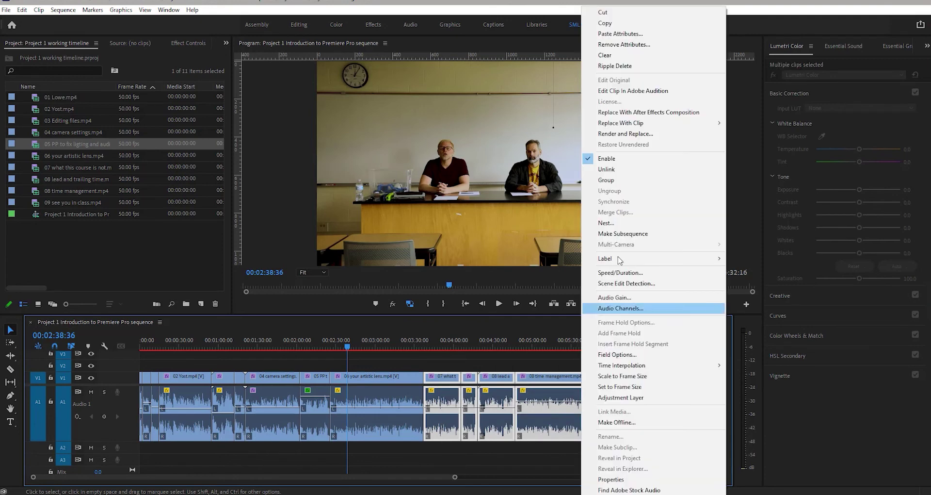
click(656, 35)
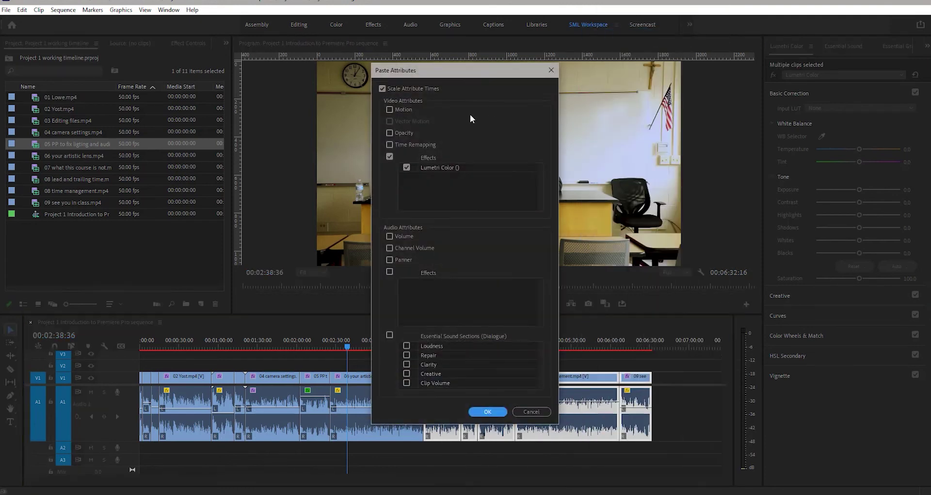
click(488, 412)
Step: Check clip 07's new Lumetri values against clip 06, then select 04 camera settings
click(449, 348)
click(455, 377)
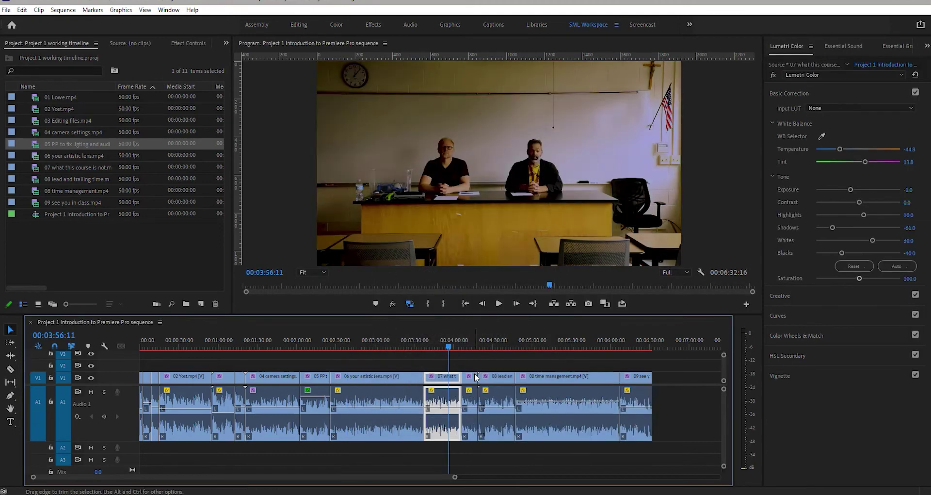
click(468, 379)
click(418, 351)
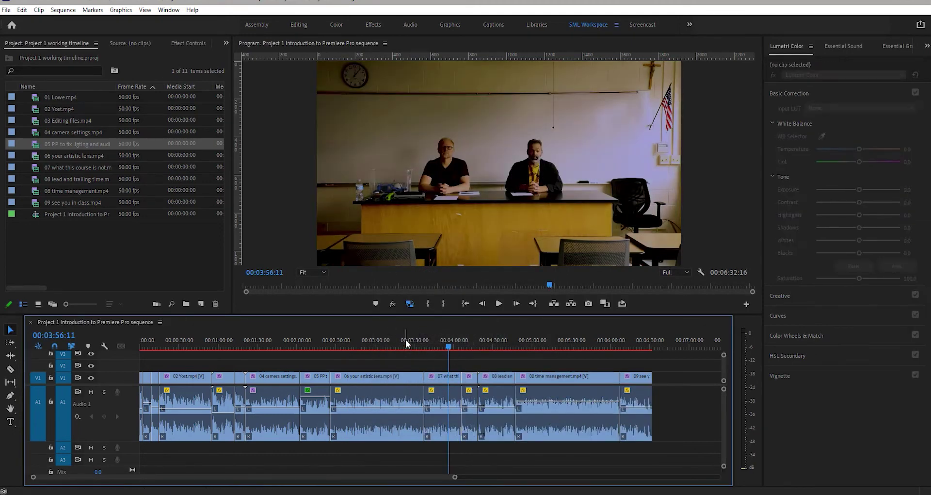
click(406, 341)
click(435, 342)
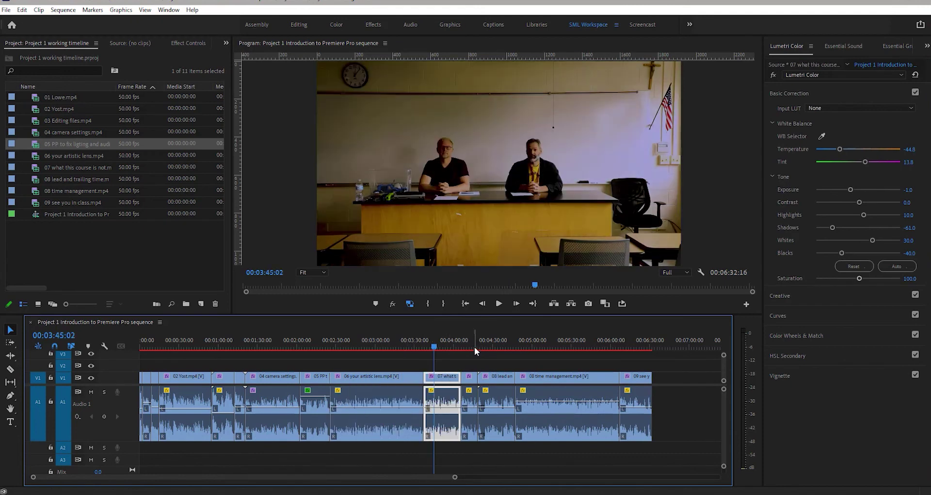
click(394, 348)
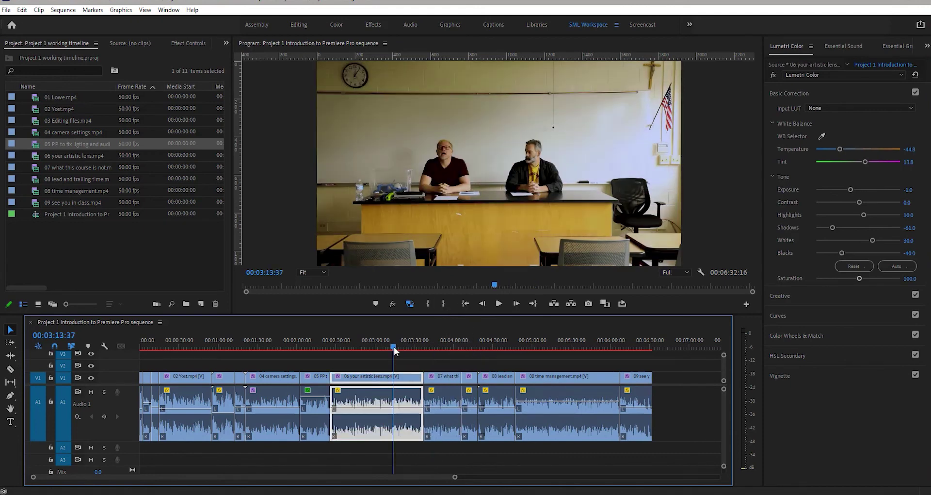
drag(396, 348, 444, 344)
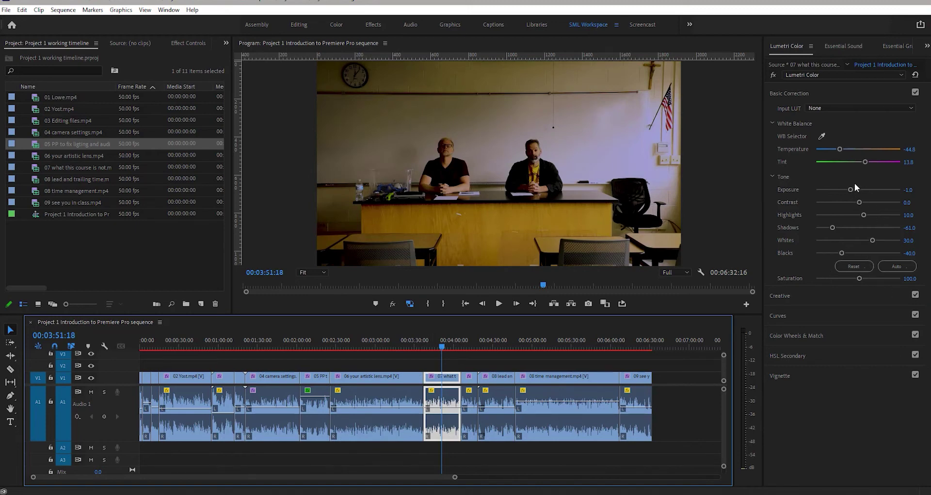
click(840, 150)
click(262, 378)
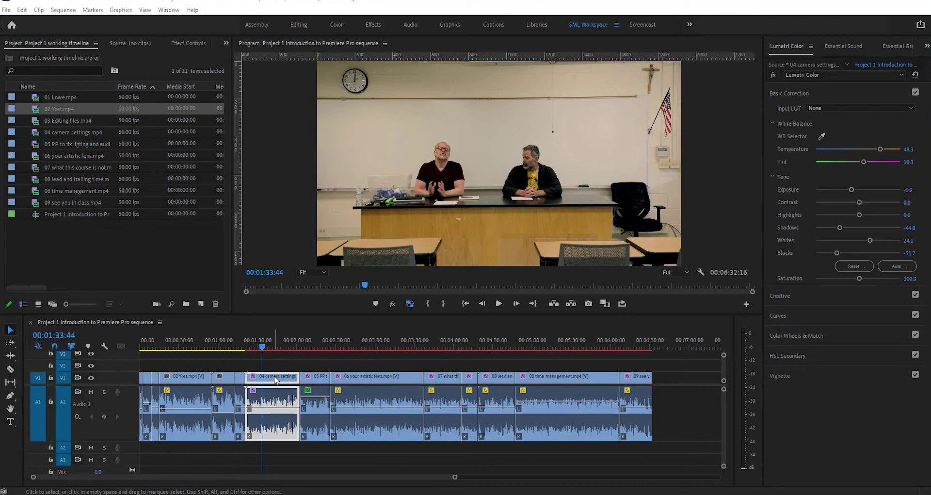
Step: Marquee-select the opening clips and paste the Lumetri Color attributes onto them
click(223, 347)
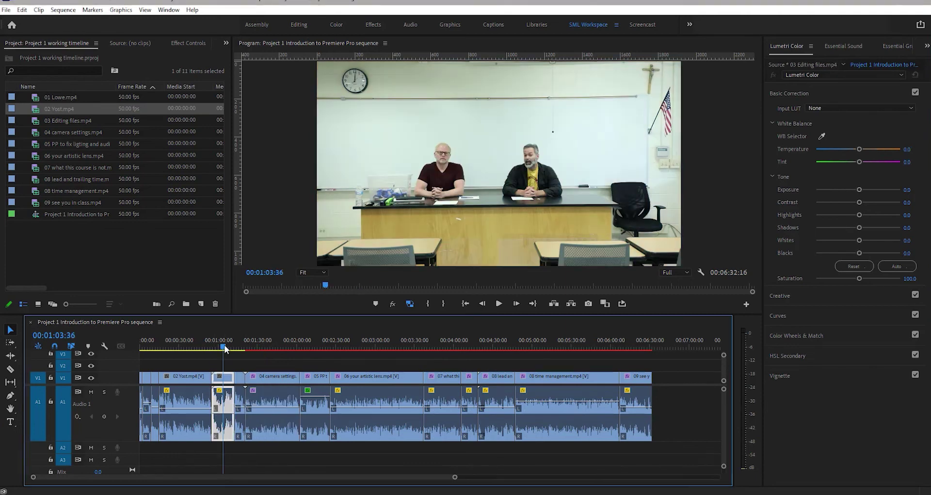
click(268, 378)
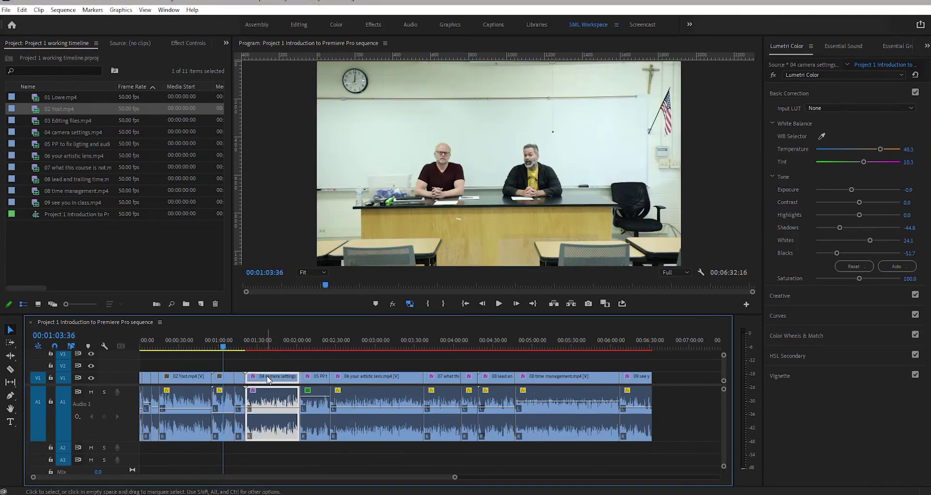
right_click(267, 379)
drag(242, 363, 123, 462)
right_click(183, 384)
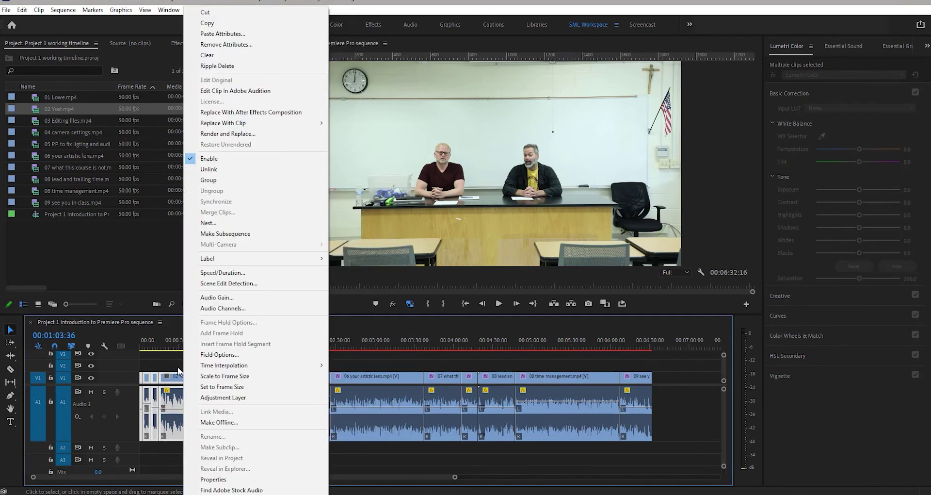
click(238, 34)
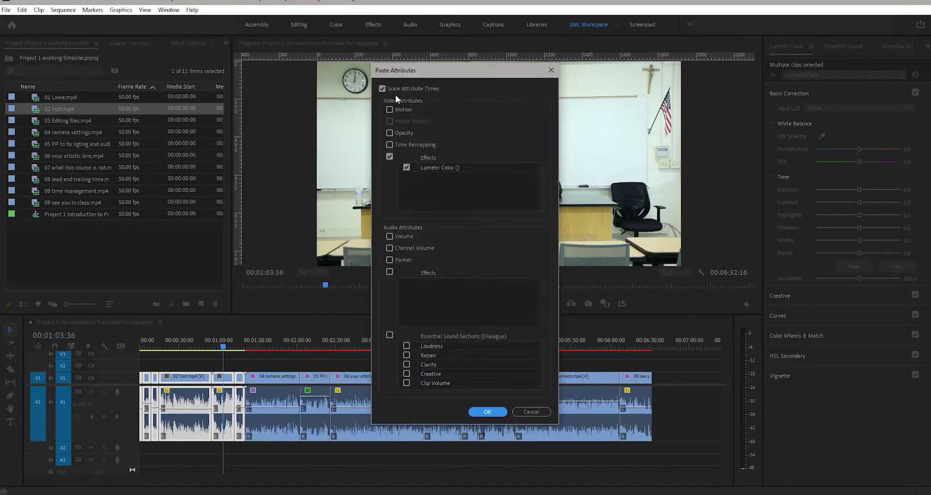
click(498, 415)
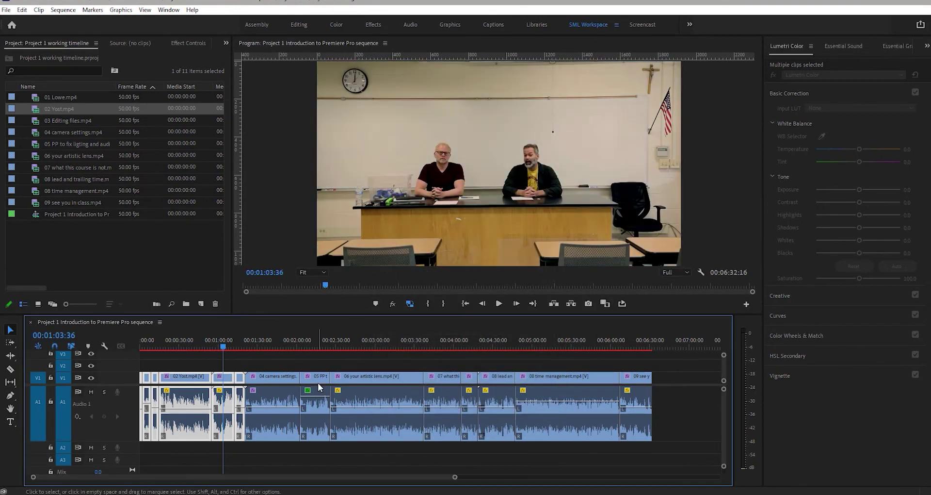
Step: Preview the corrected single- and two-presenter opening shots against 04 camera settings
click(188, 346)
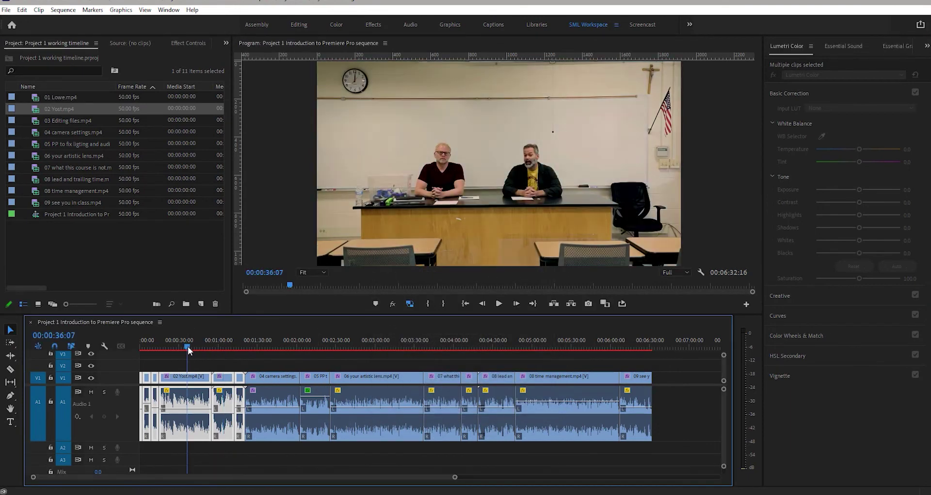
click(222, 342)
drag(242, 346, 256, 348)
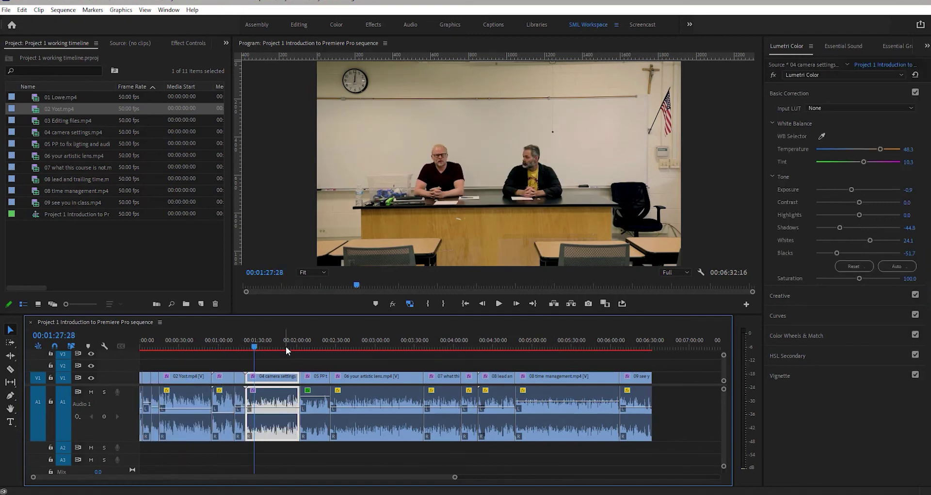
click(311, 343)
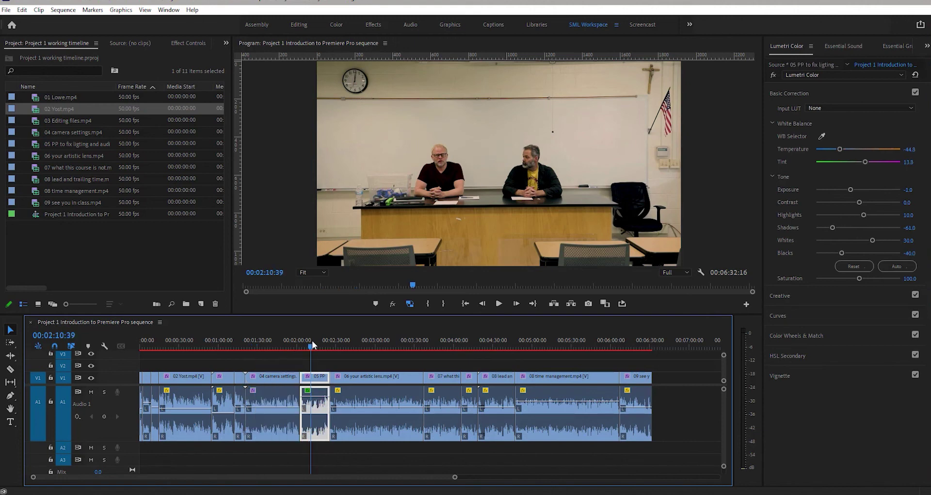
click(290, 345)
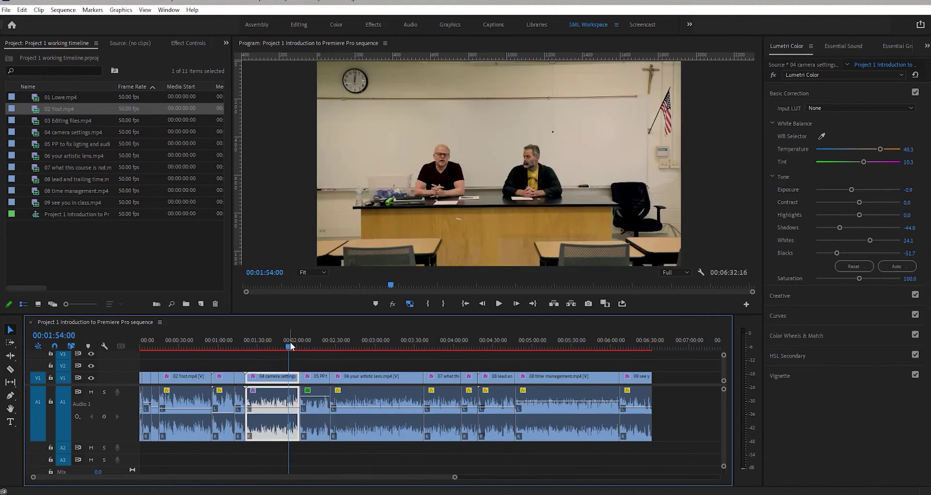